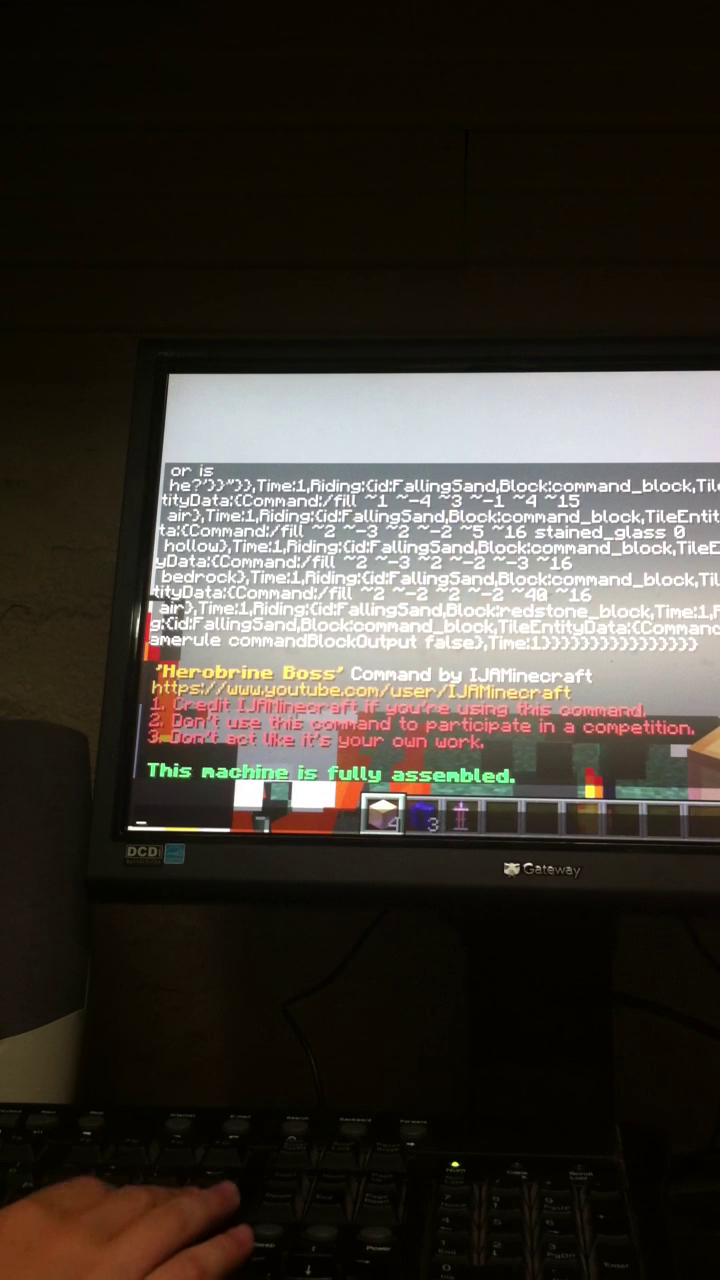
Once chat reports the Herobrine Boss machine assembled, open the inventory to equip diamond armour
key(e)
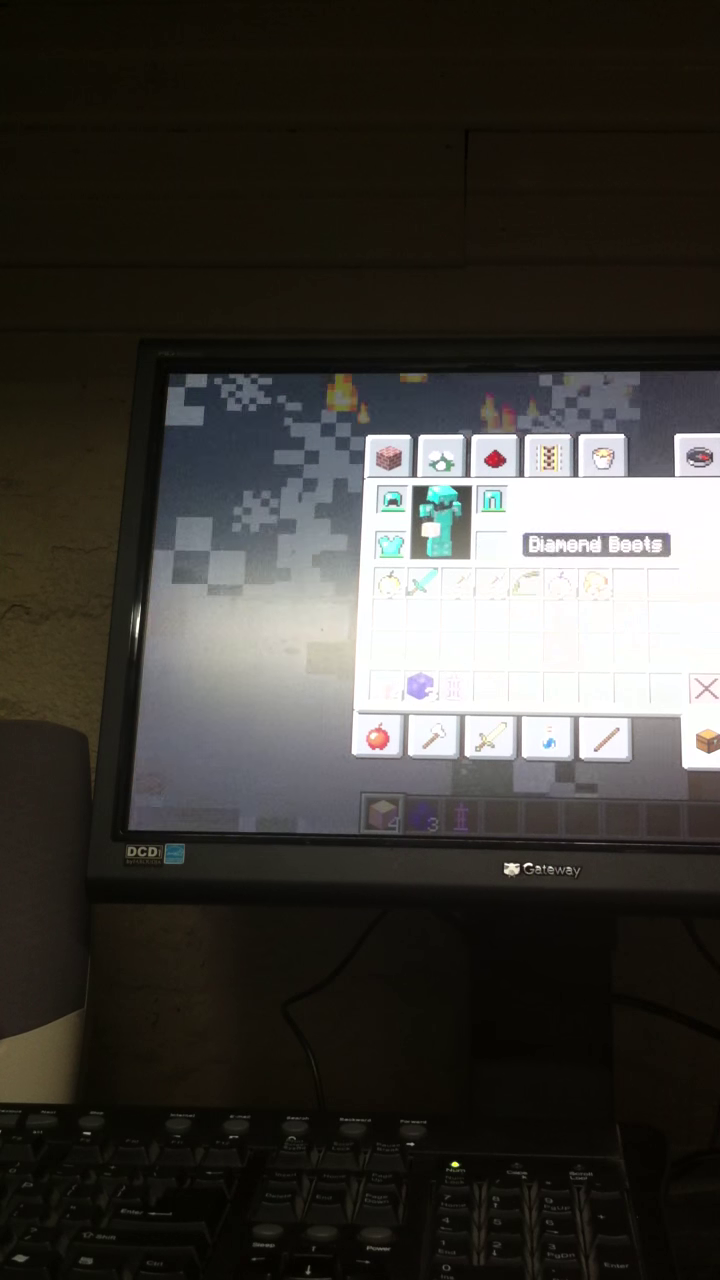
Move the purple block out, then put golden apples, arrows and the bow into the hotbar
key(shift)
shift+click(420, 687)
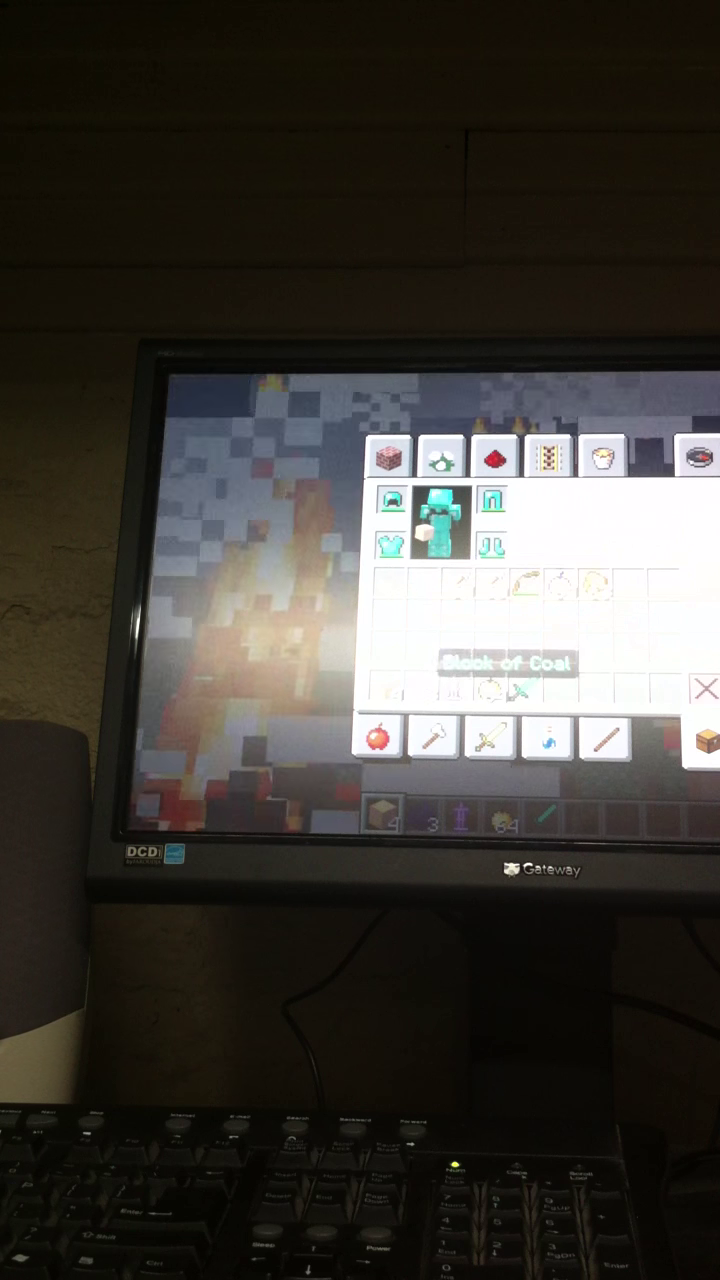
shift+click(490, 687)
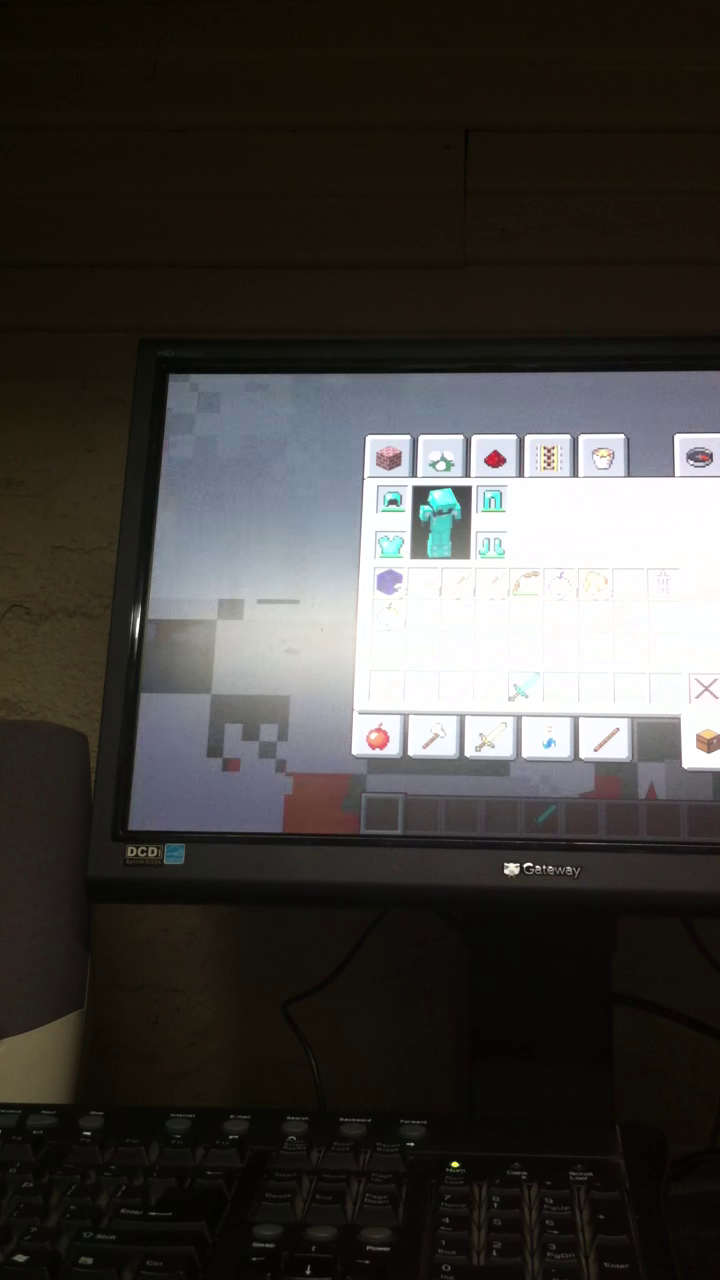
shift+click(490, 585)
shift+click(525, 585)
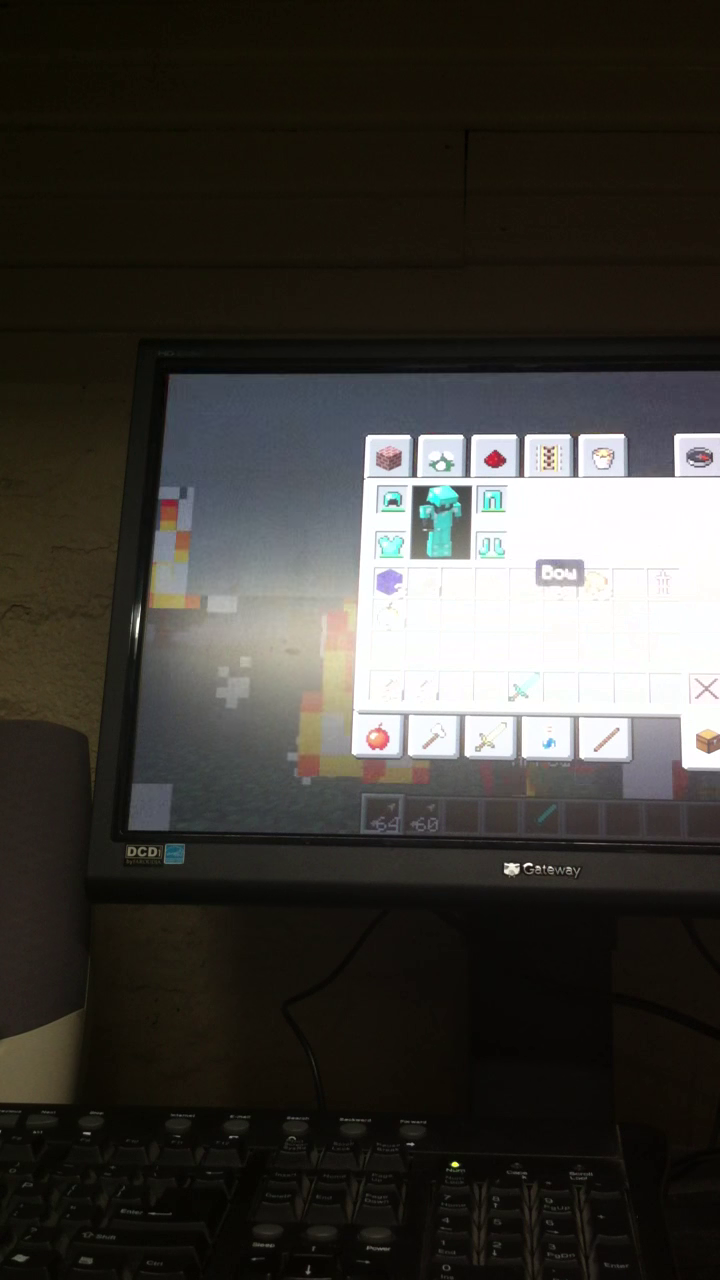
shift+click(560, 585)
shift+click(630, 585)
Move the 63-item stack and an armour piece, return the orange item, and close the inventory
shift+click(595, 585)
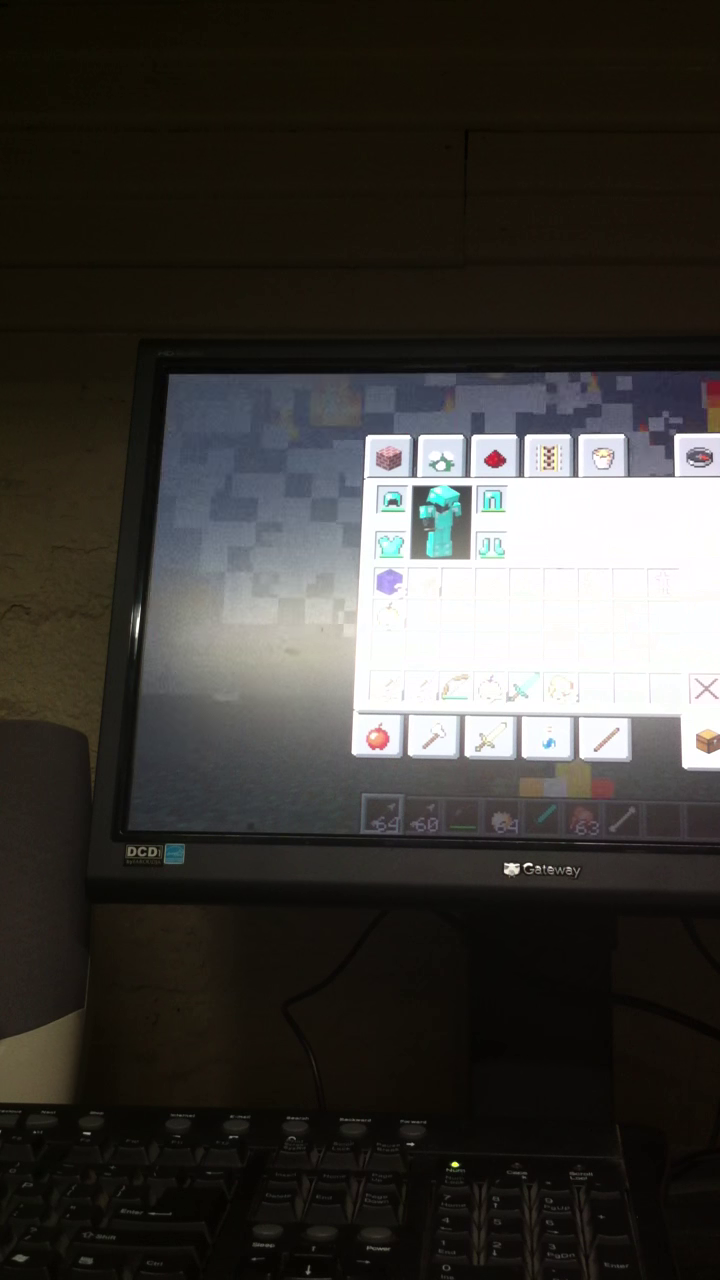
shift+click(665, 585)
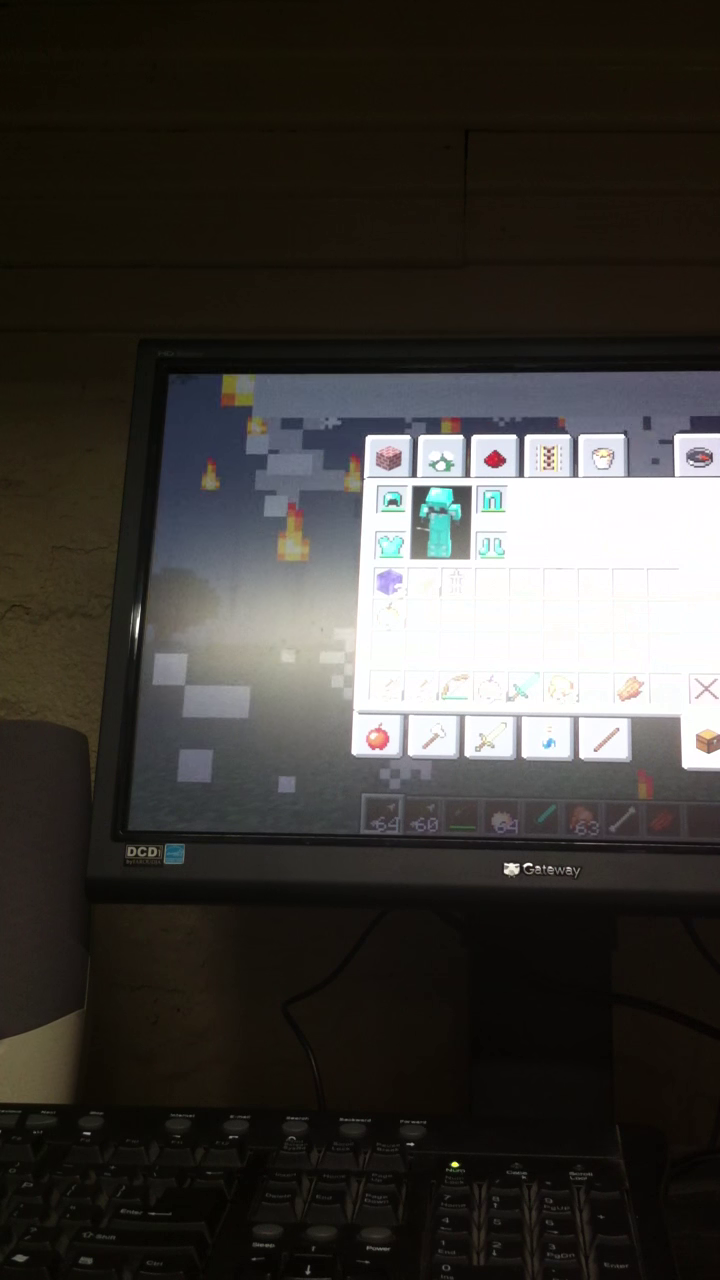
shift+click(630, 687)
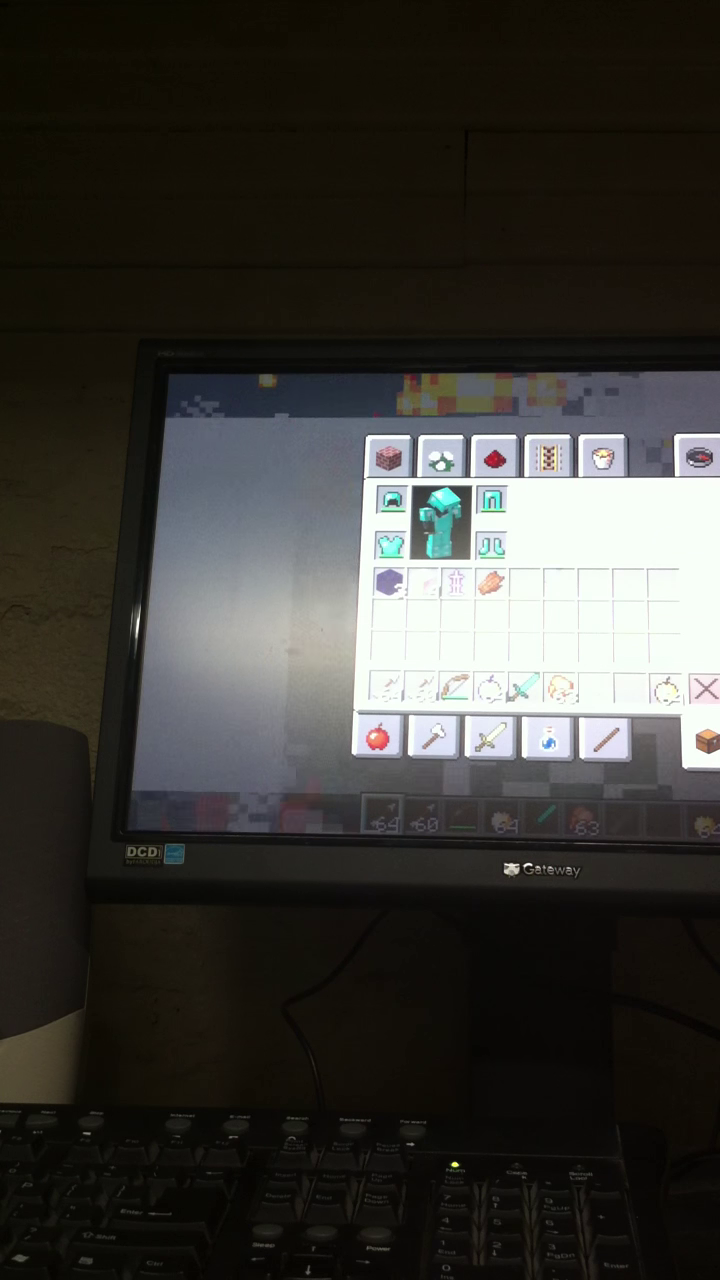
key(Escape)
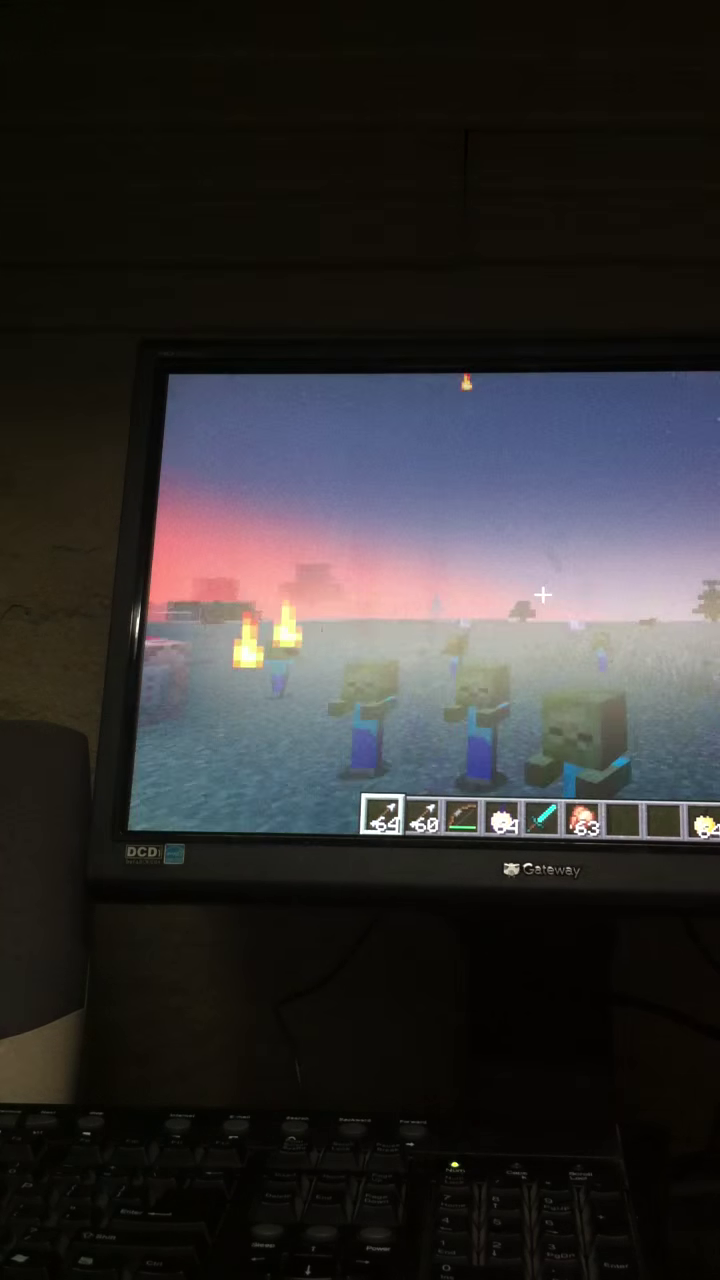
Fight the boss, switch to the diamond sword, and respawn after the fatal fall
key(a)
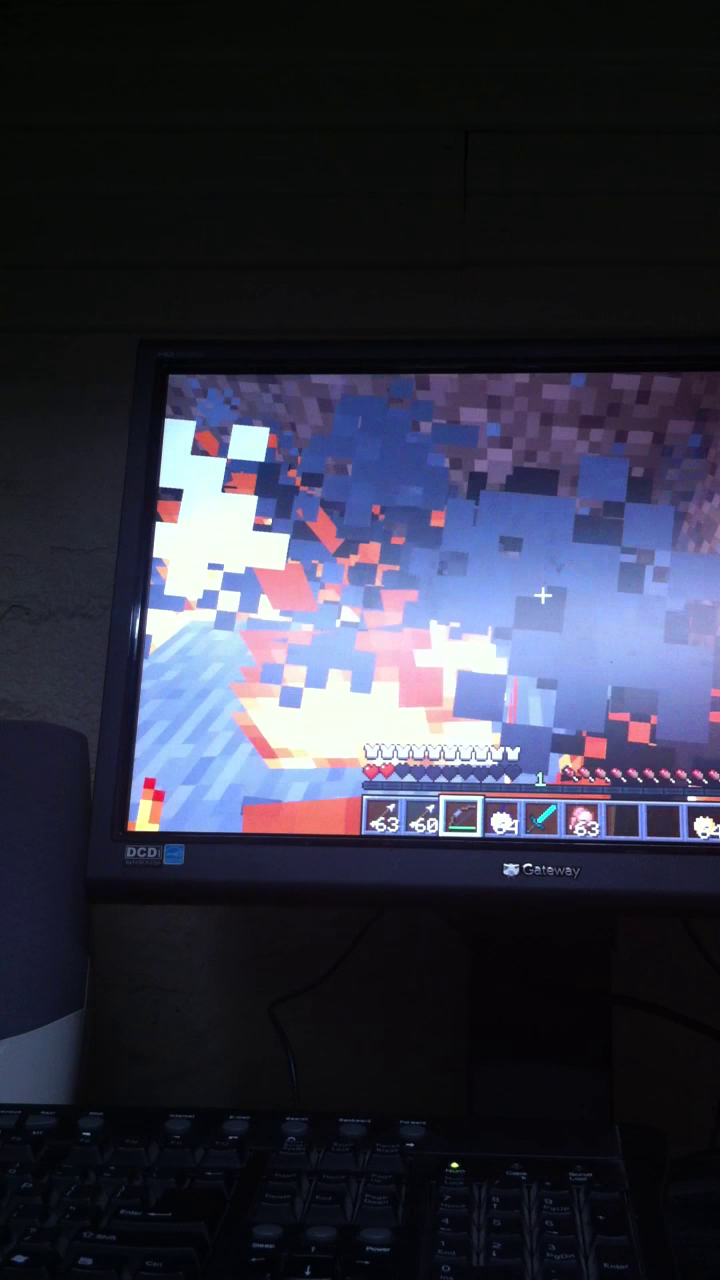
key(5)
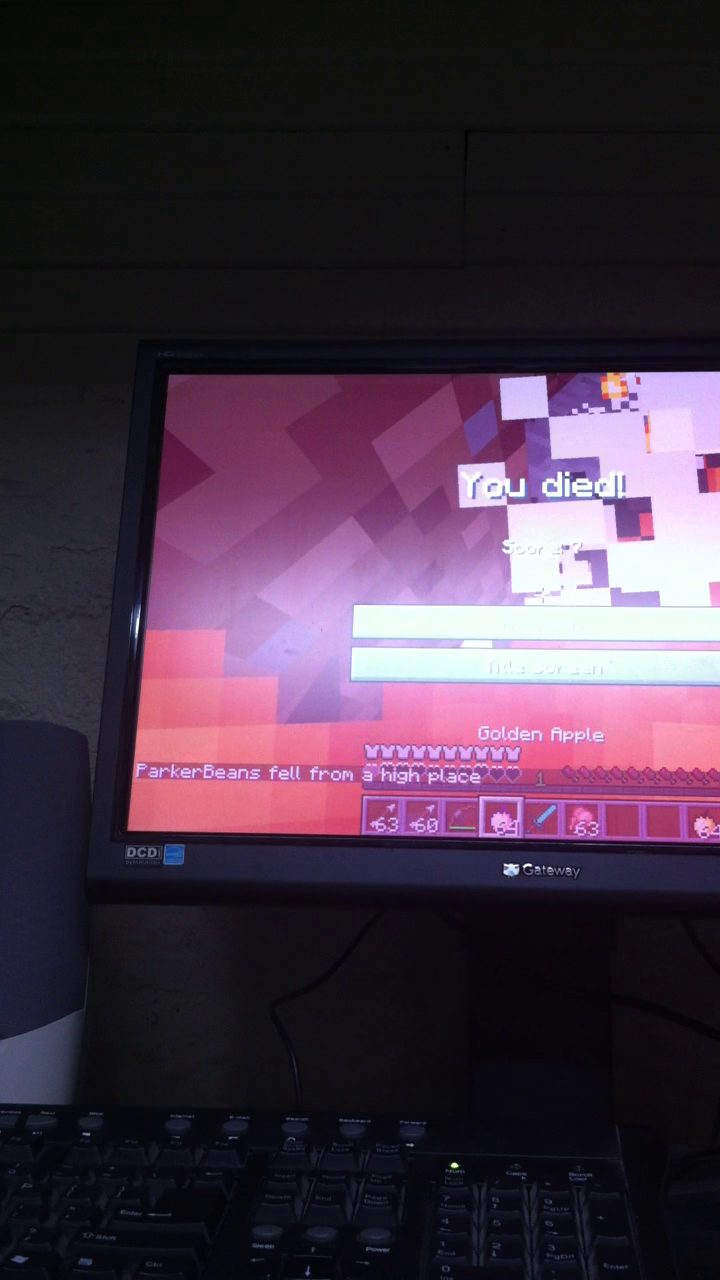
click(535, 622)
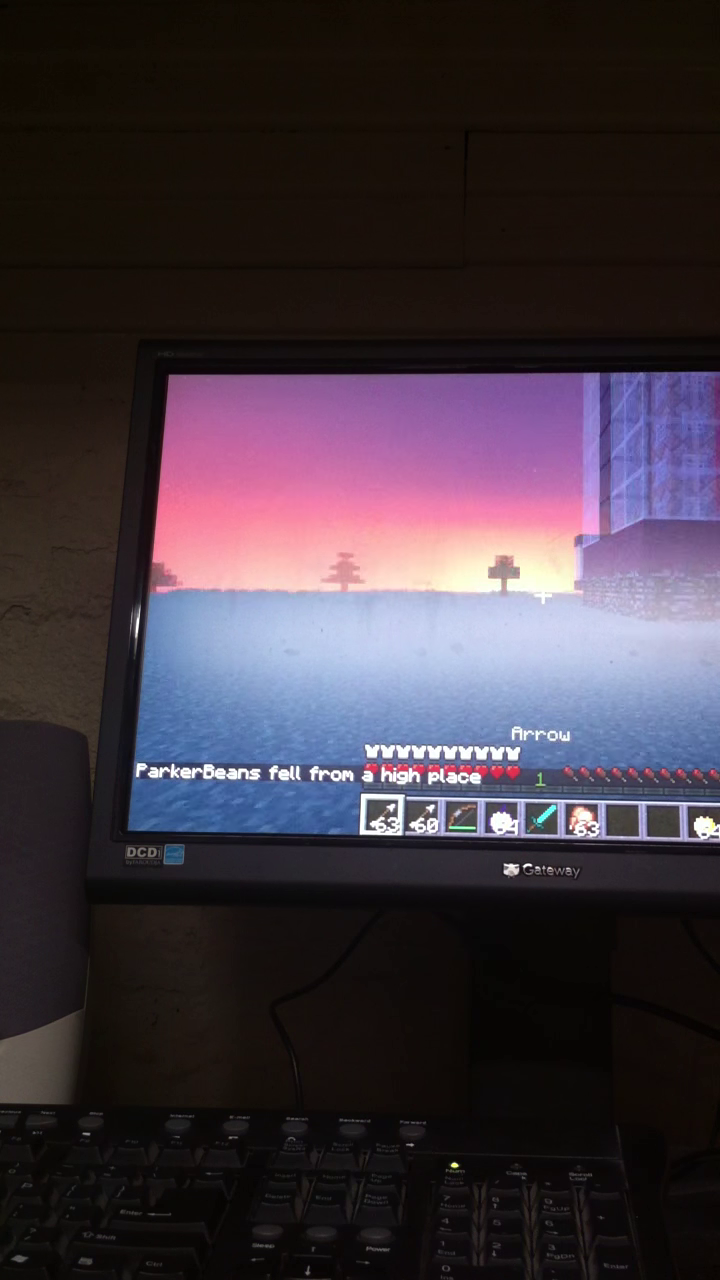
Switch to the bow, glance at the inventory, and pause the game after another fall
key(3)
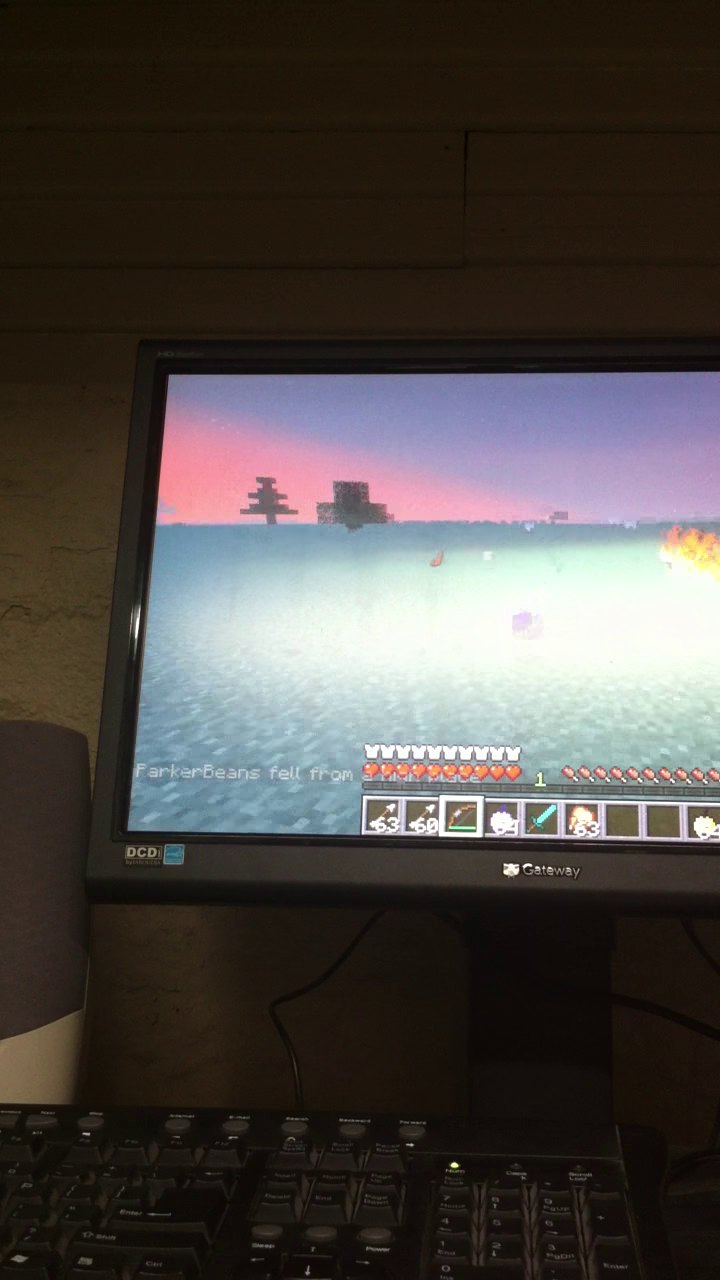
key(e)
key(e)
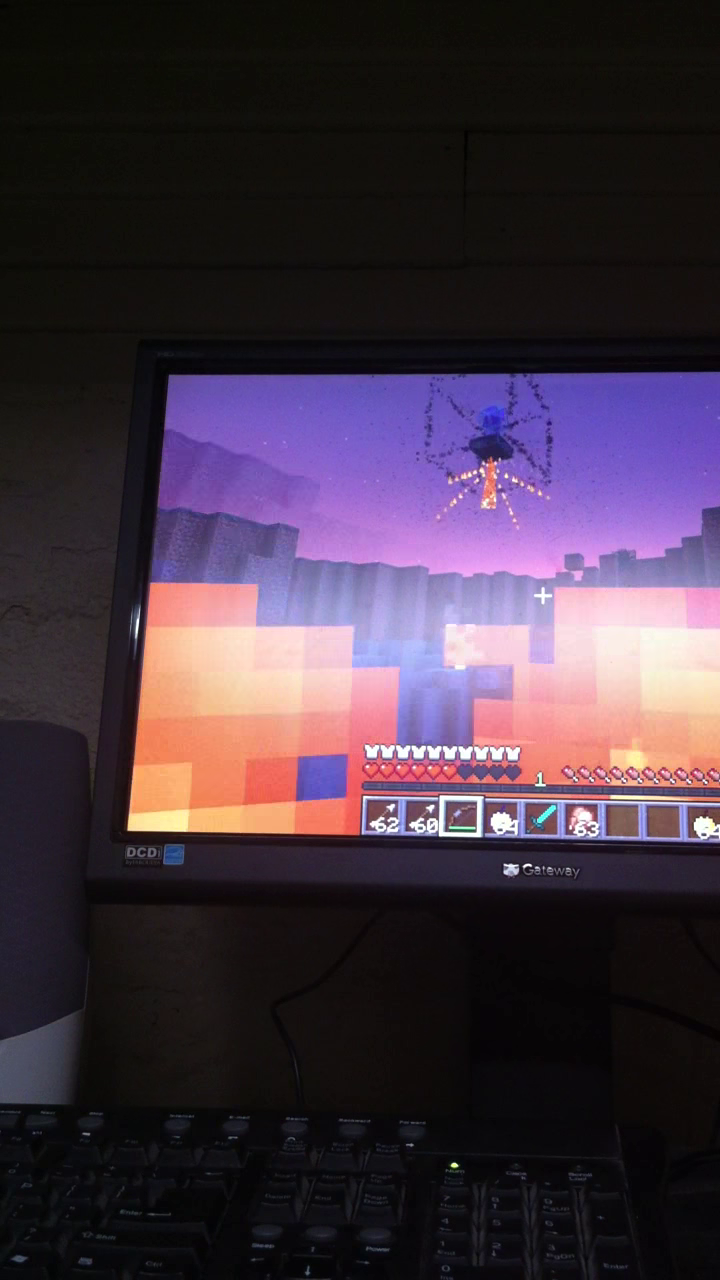
key(Escape)
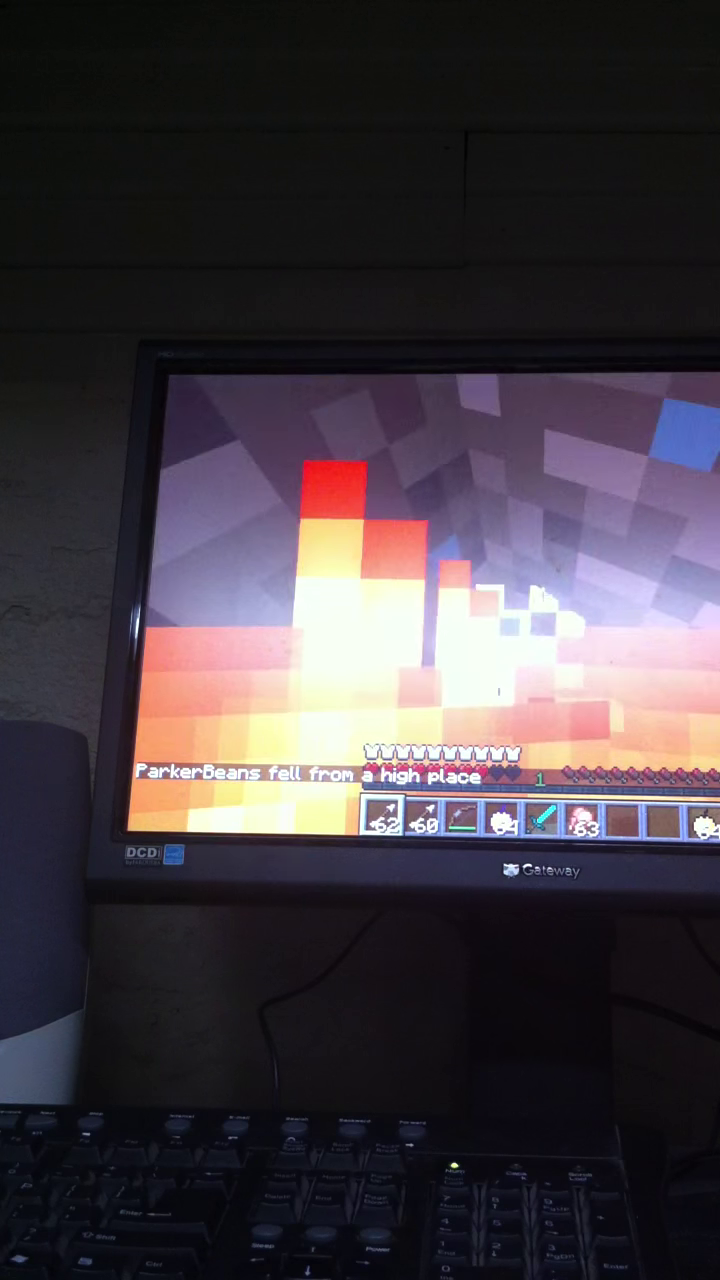
text(t)
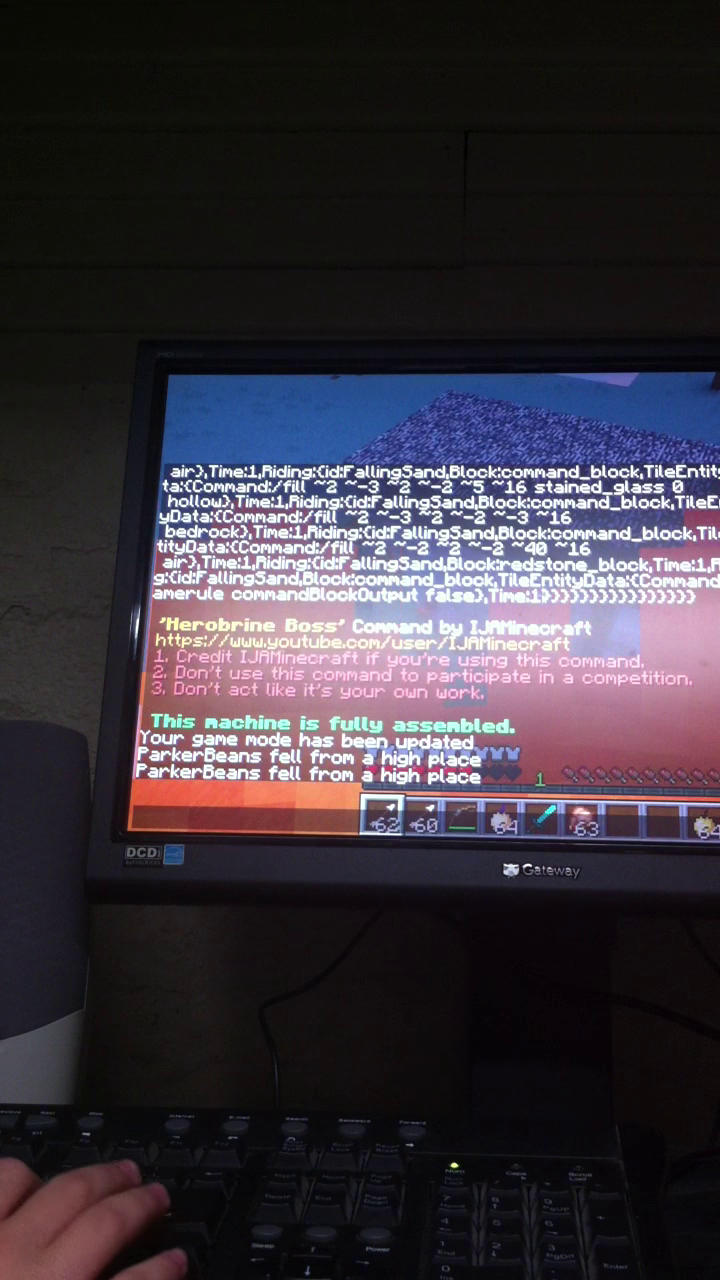
text(y)
Run a game mode command in chat and respawn after dying
key(BackSpace)
text(/)
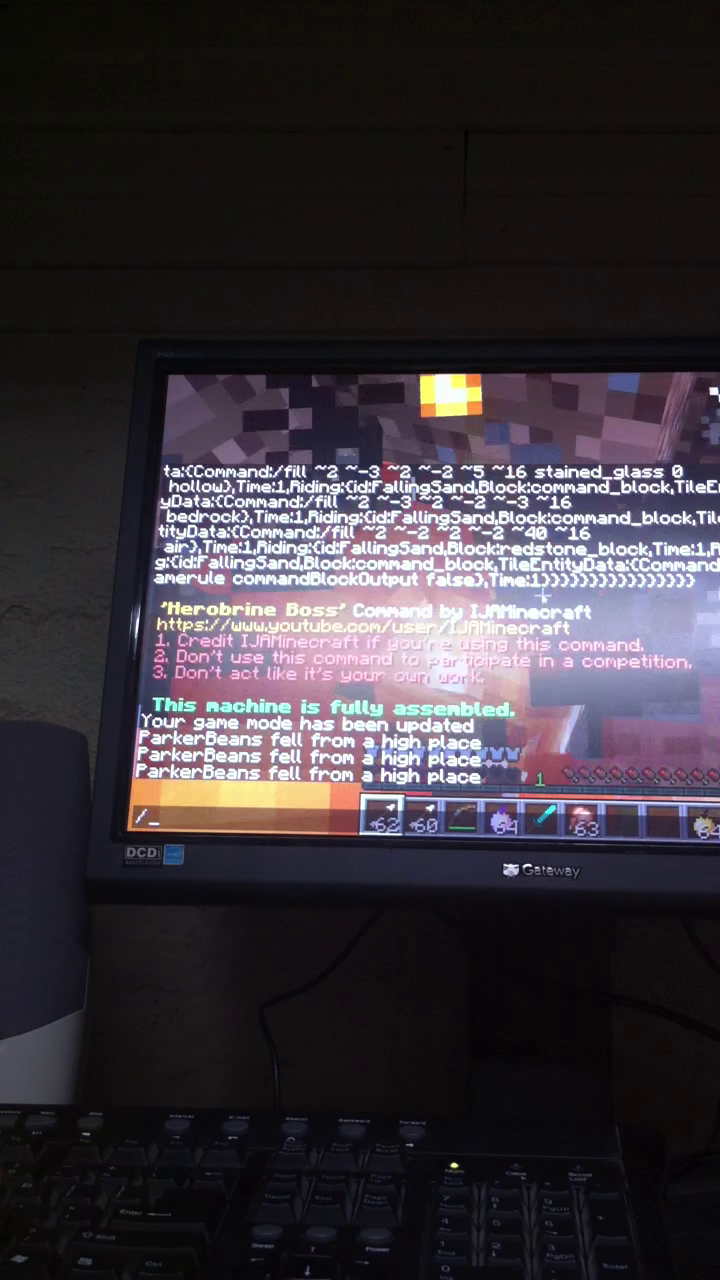
text(gamemo)
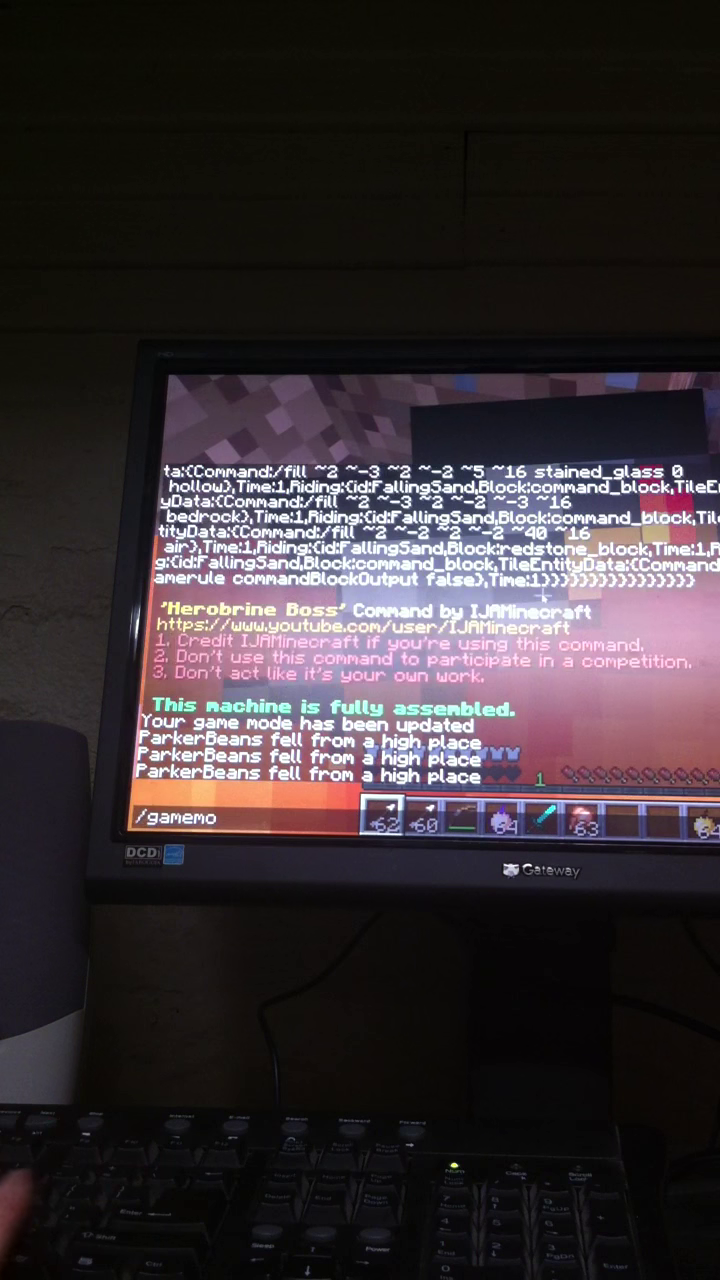
text(de 0)
key(Return)
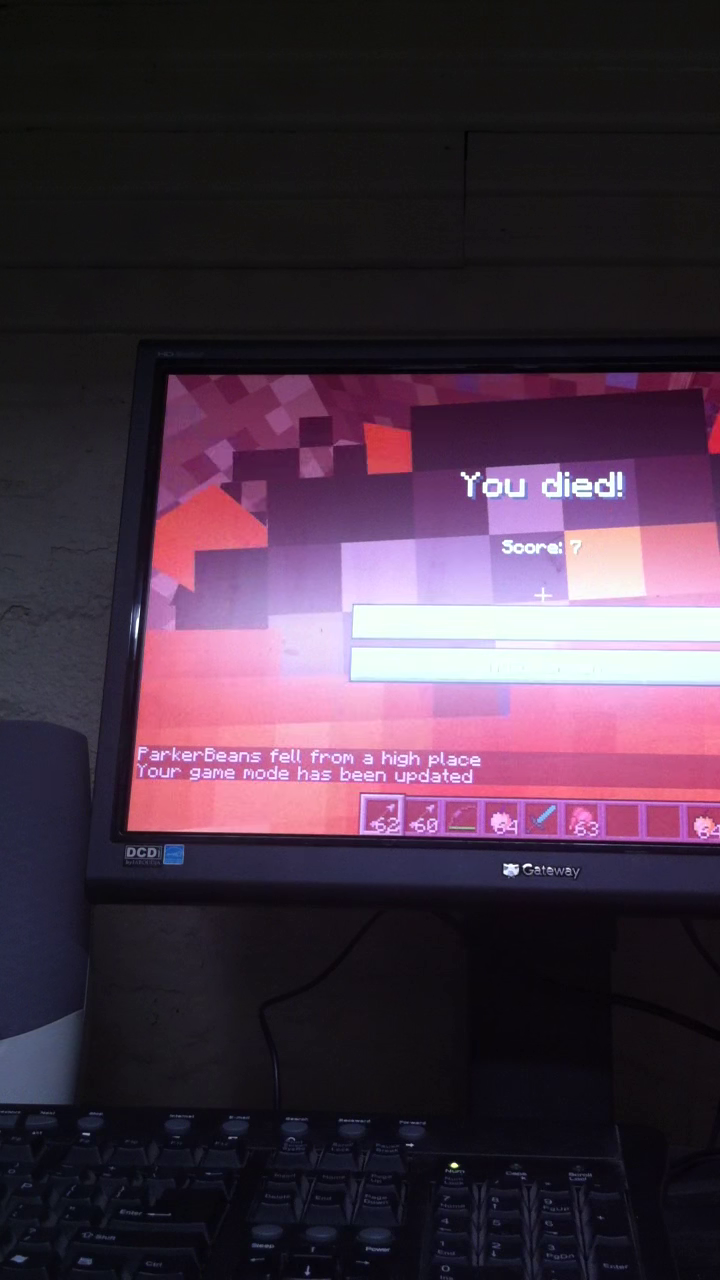
click(541, 615)
Walk to the boss structure, set spawn to (-140, 237, 202), and switch to survival
drag(542, 597, 542, 596)
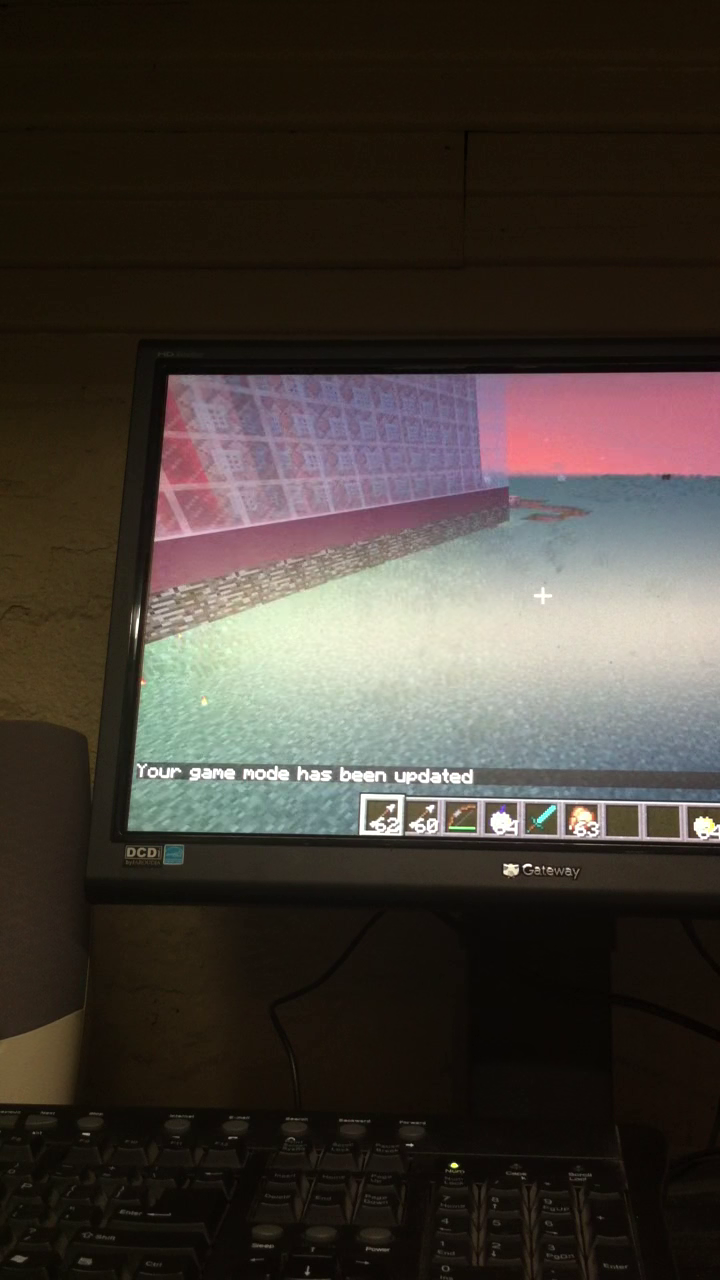
key(w)
key(w)
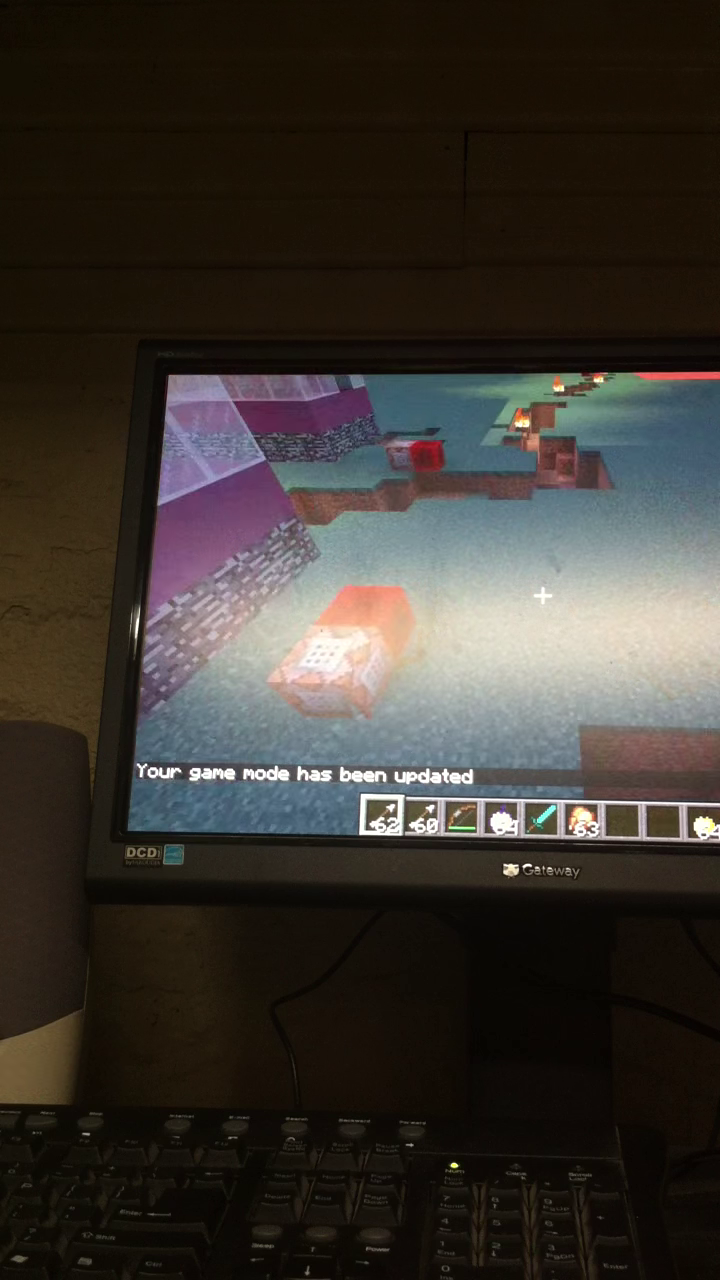
key(w)
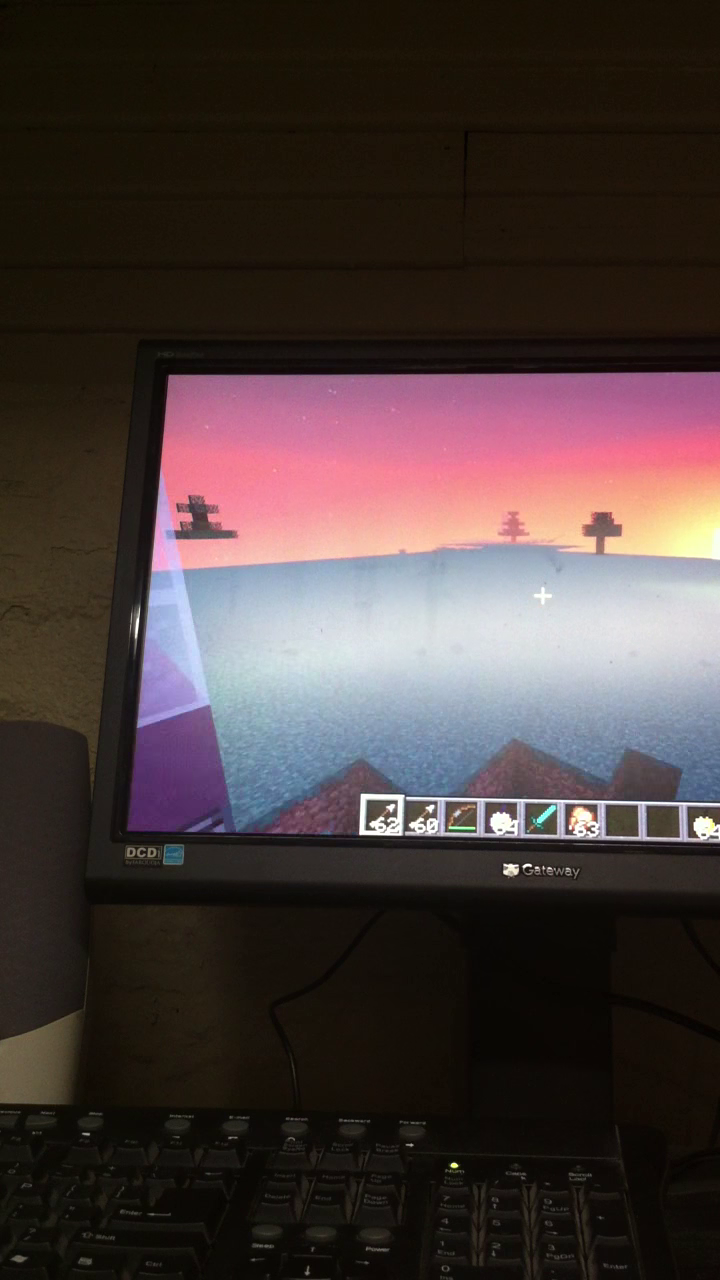
key(w)
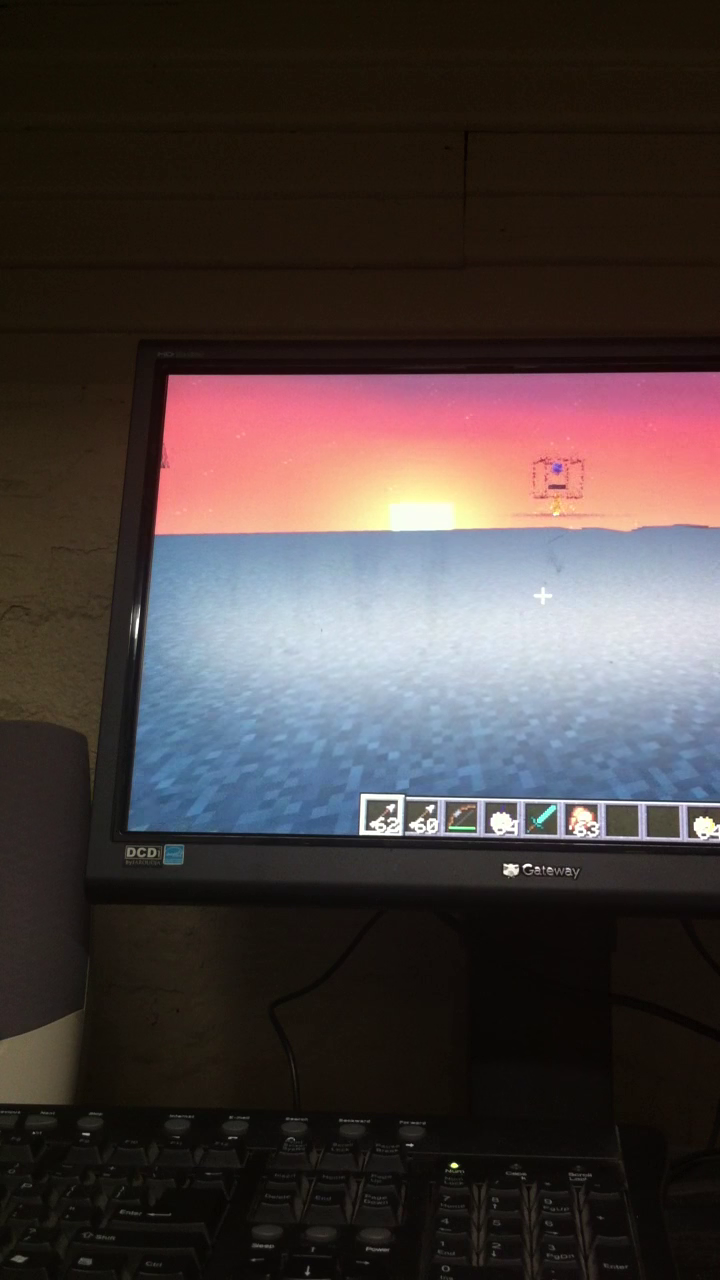
key(w)
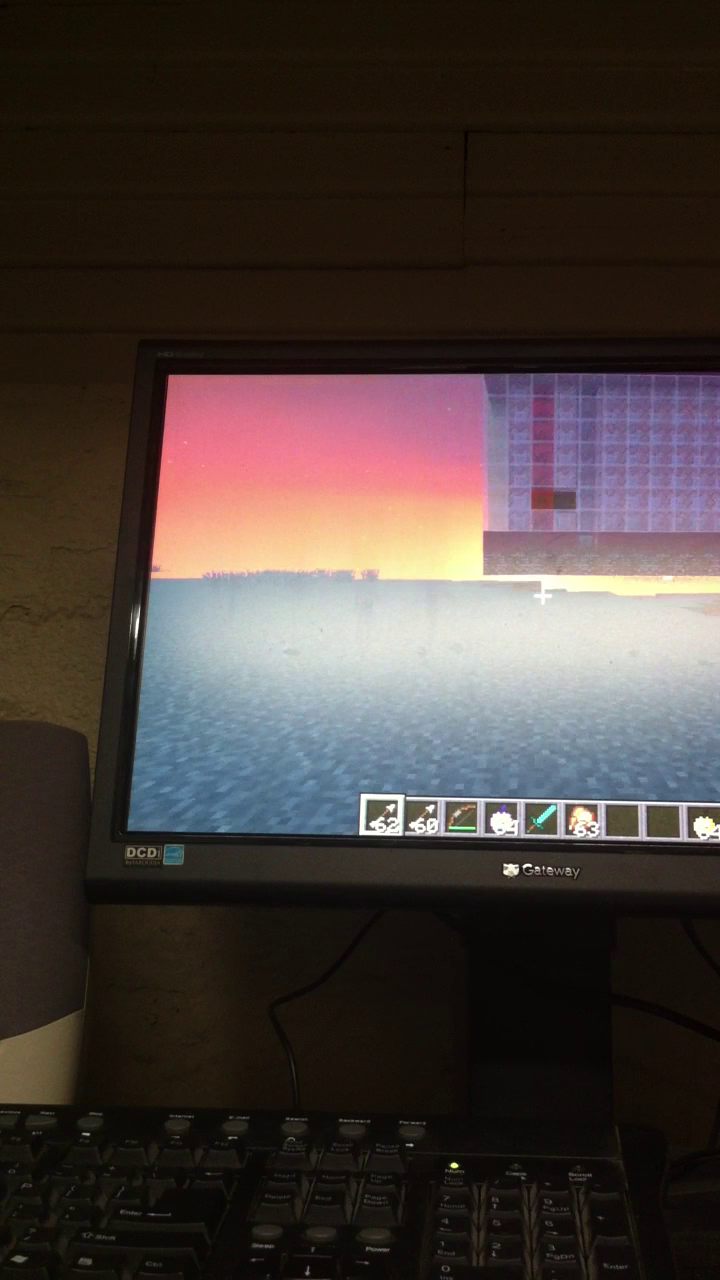
key(w)
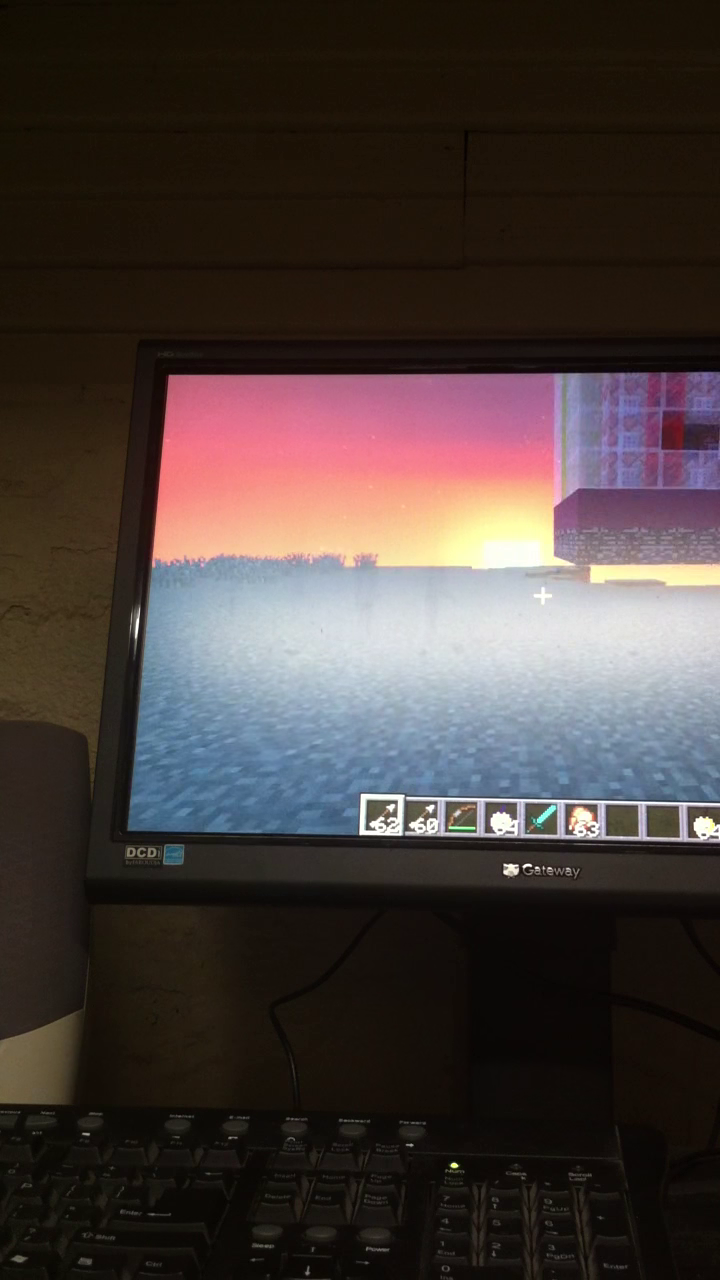
text(/s)
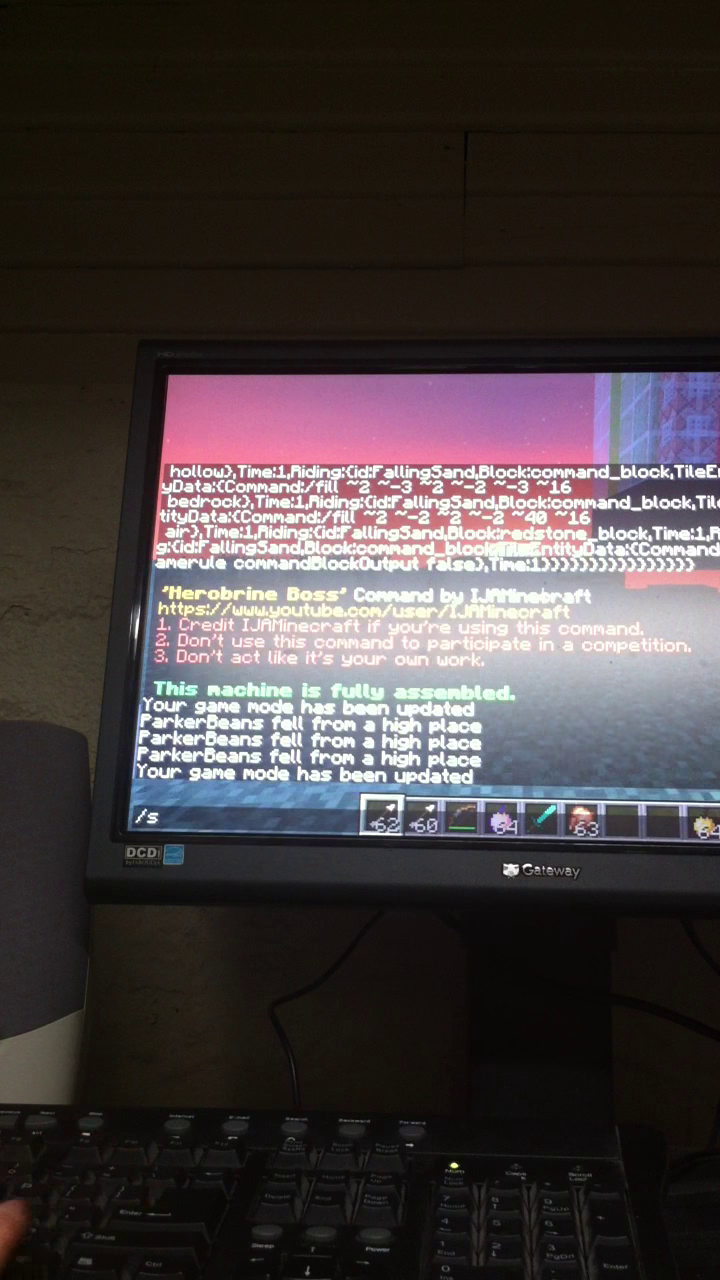
text(pawnpoi)
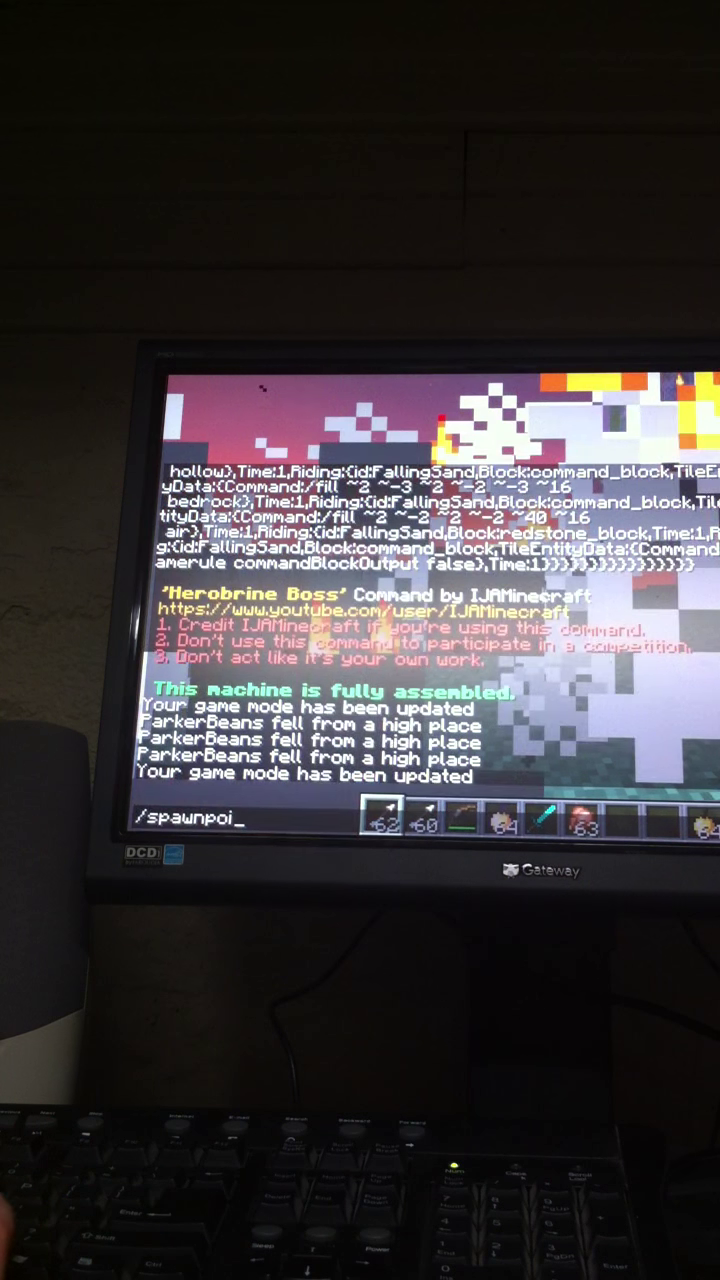
text(nt)
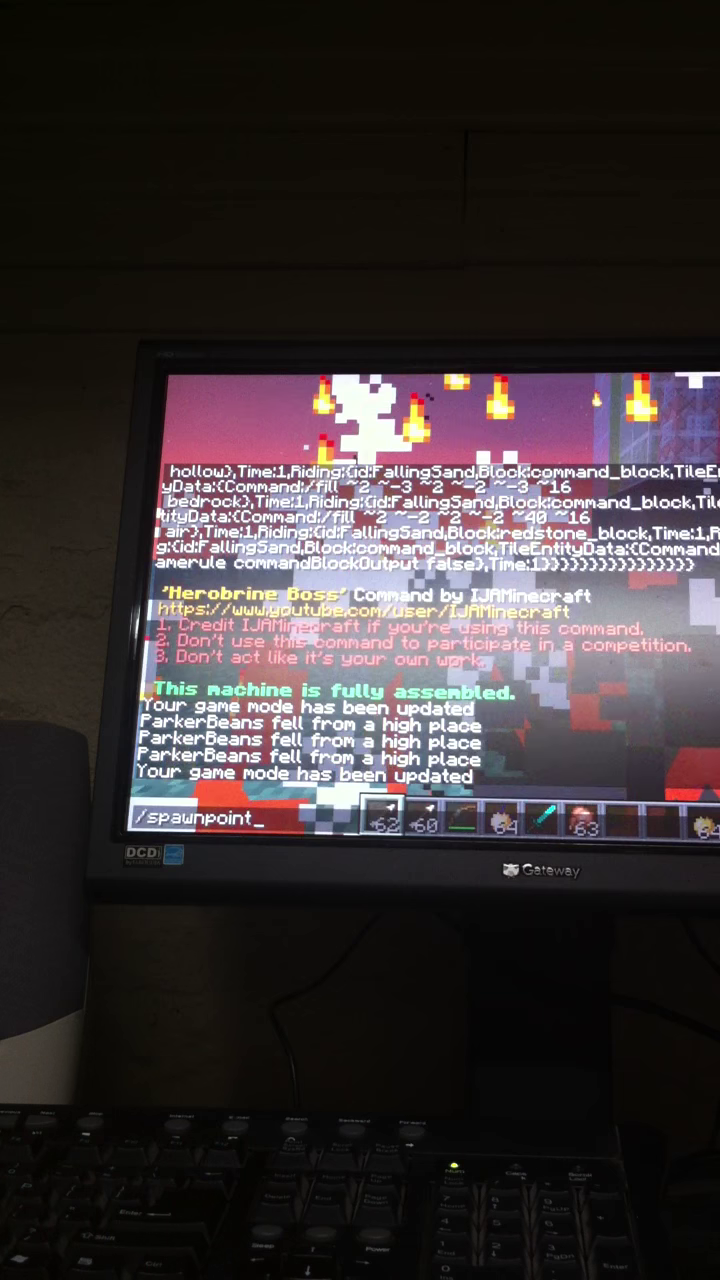
key(Return)
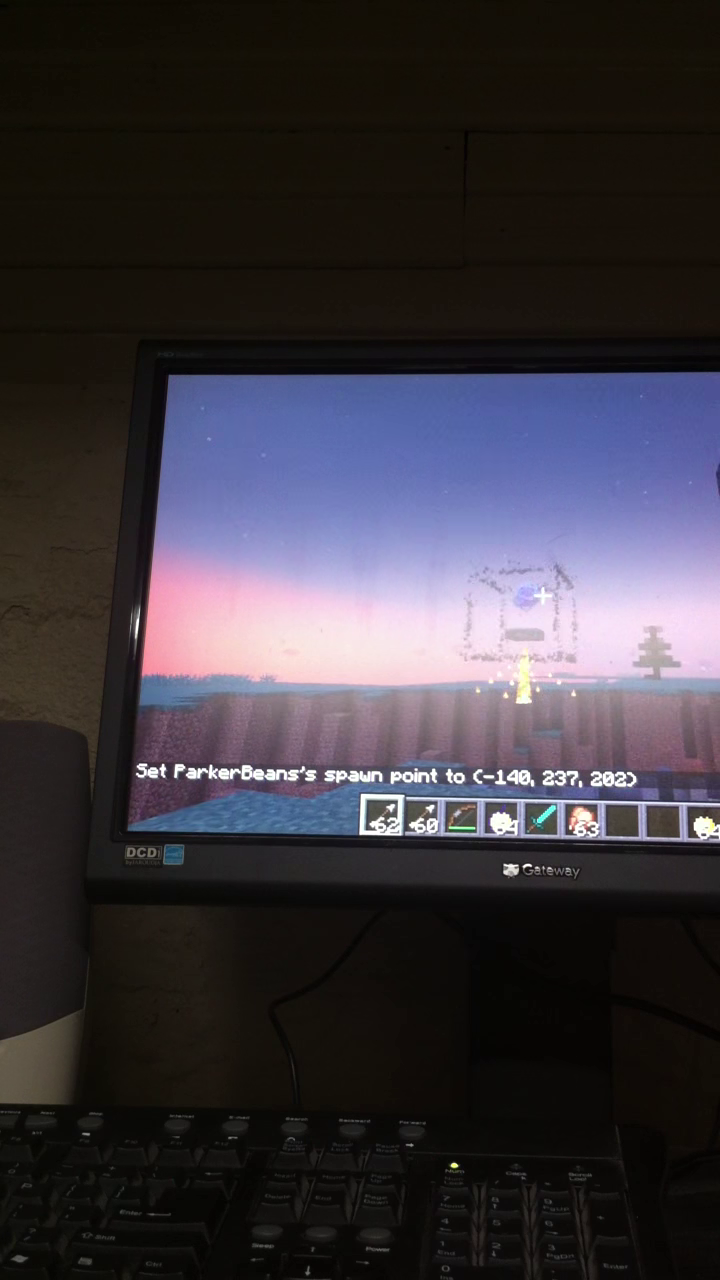
key(slash)
text(/)
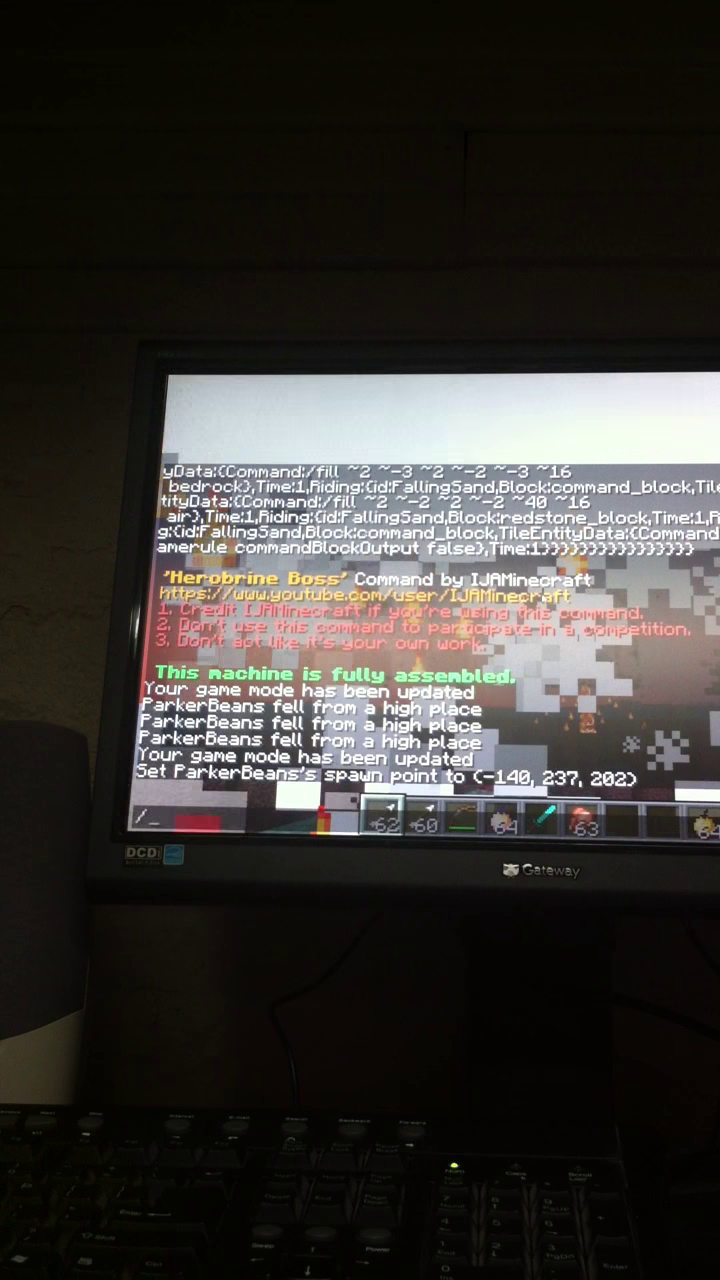
text(gamemo)
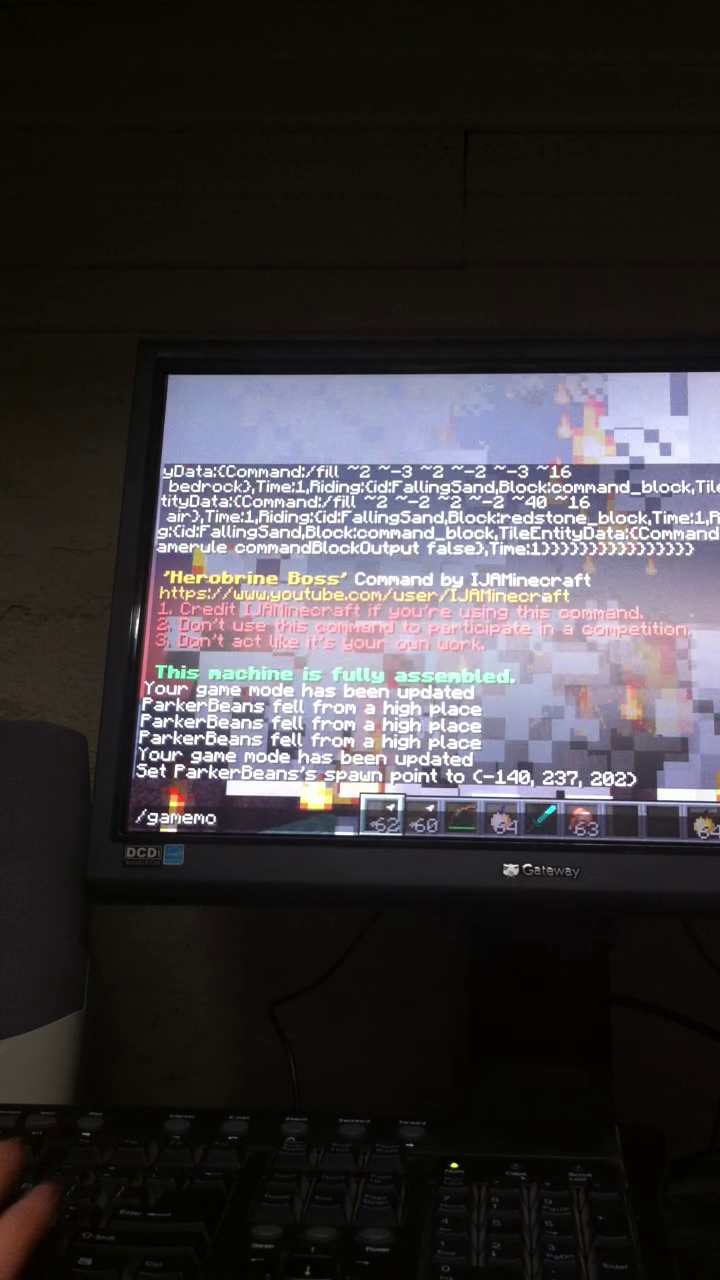
text(de)
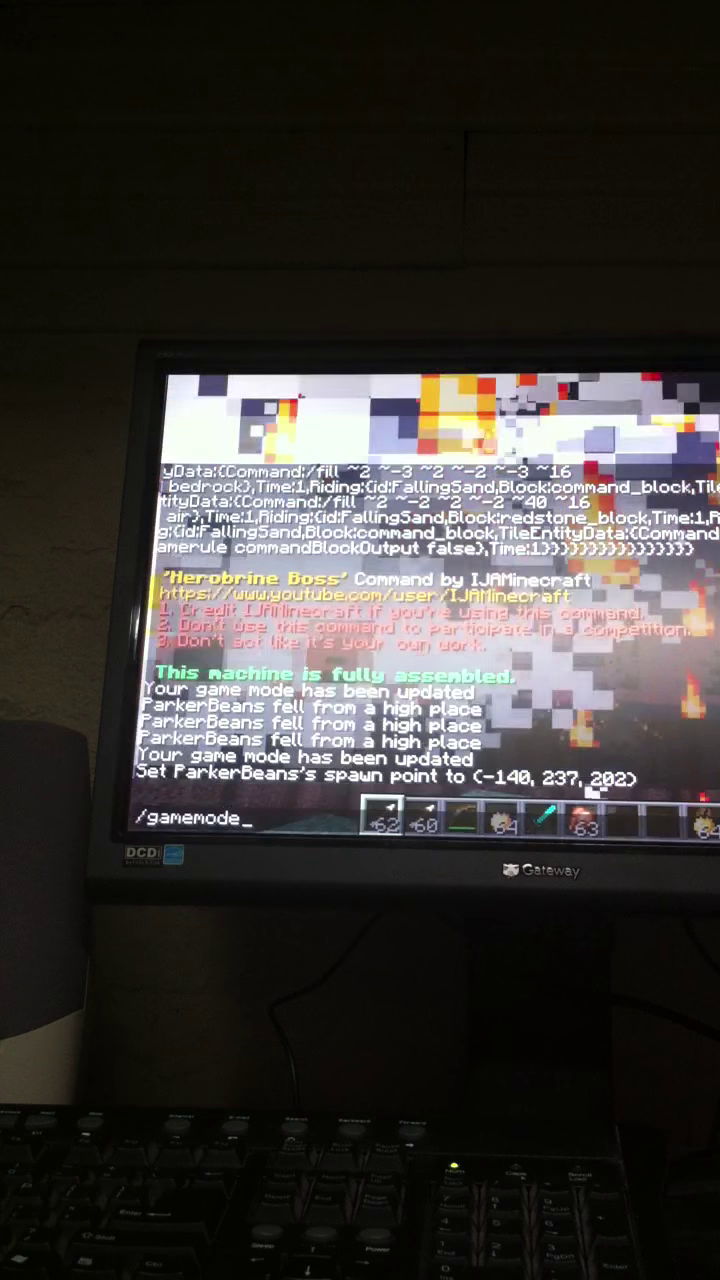
text( 0)
key(Return)
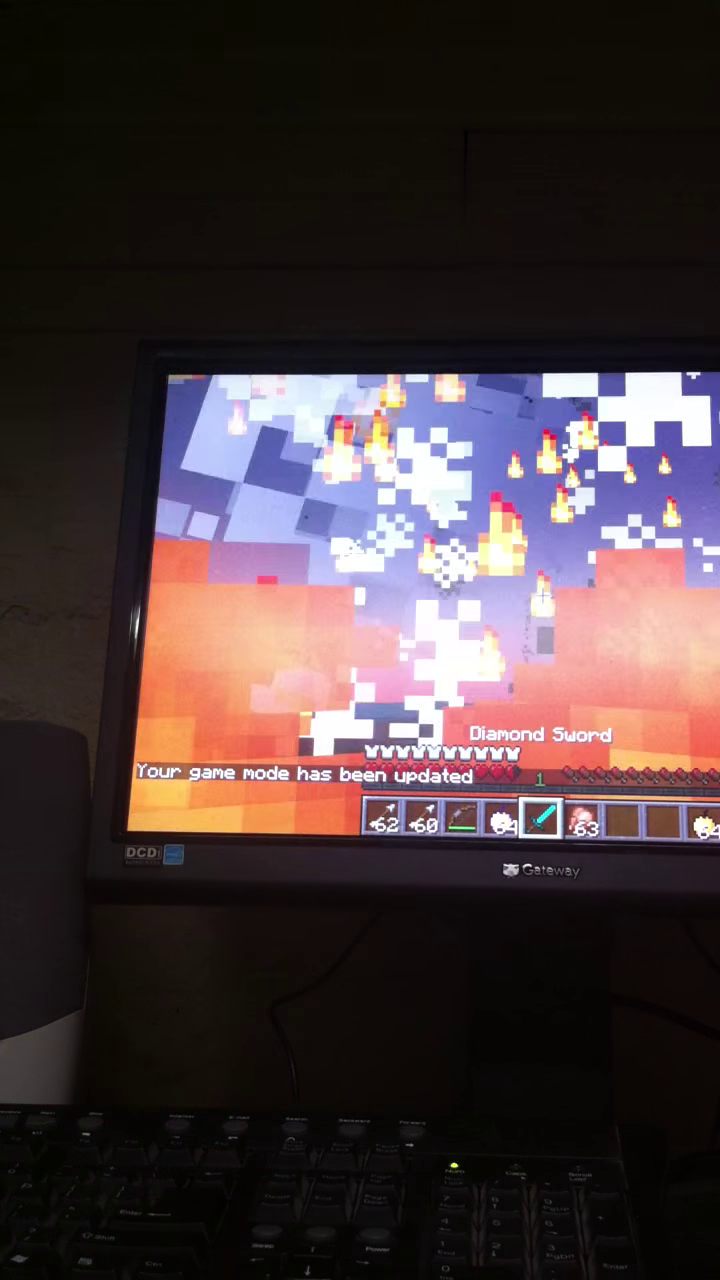
scroll(440, 600, up, 2)
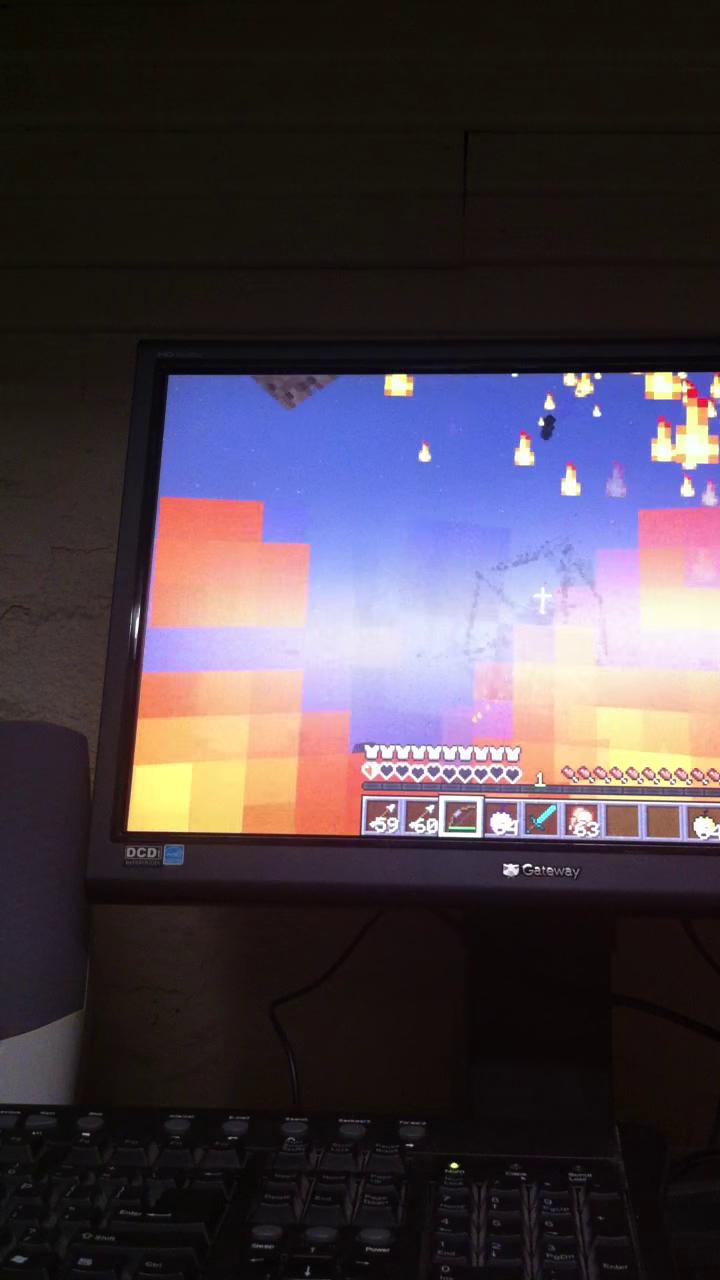
Respawn, head back to the boss arena, and hold the golden apple from hotbar slot 4
click(540, 622)
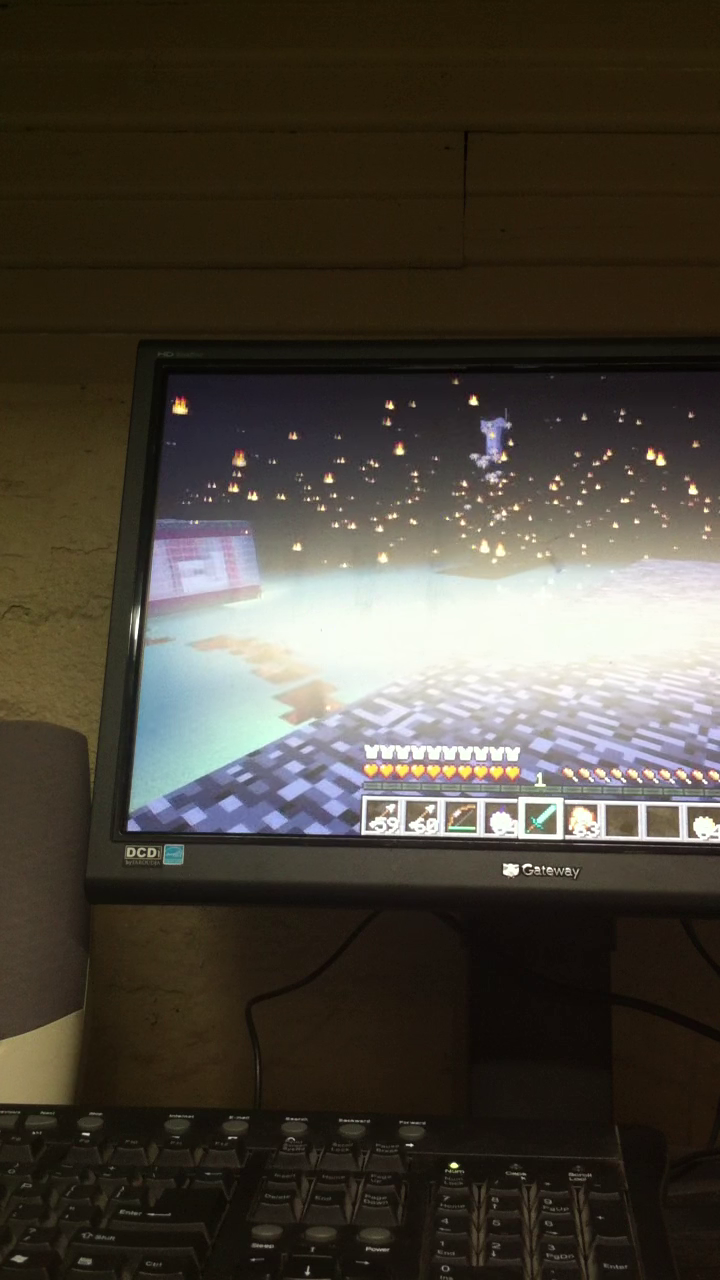
key(4)
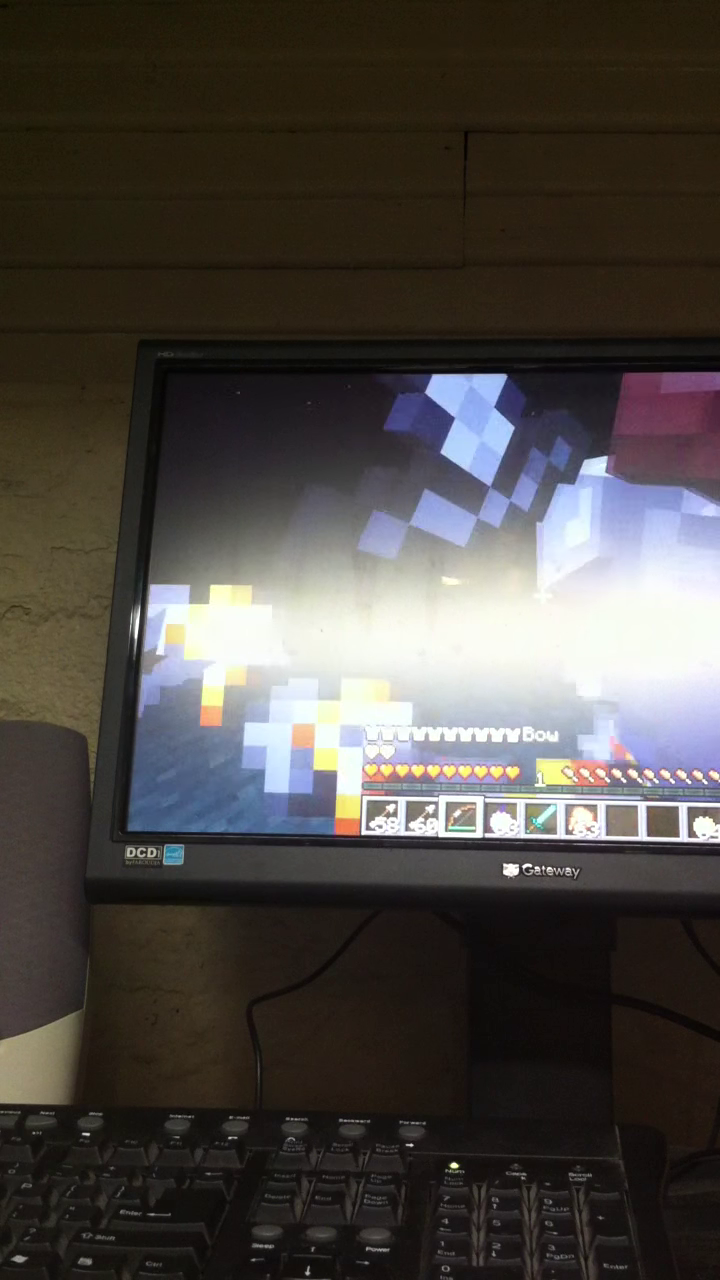
key(4)
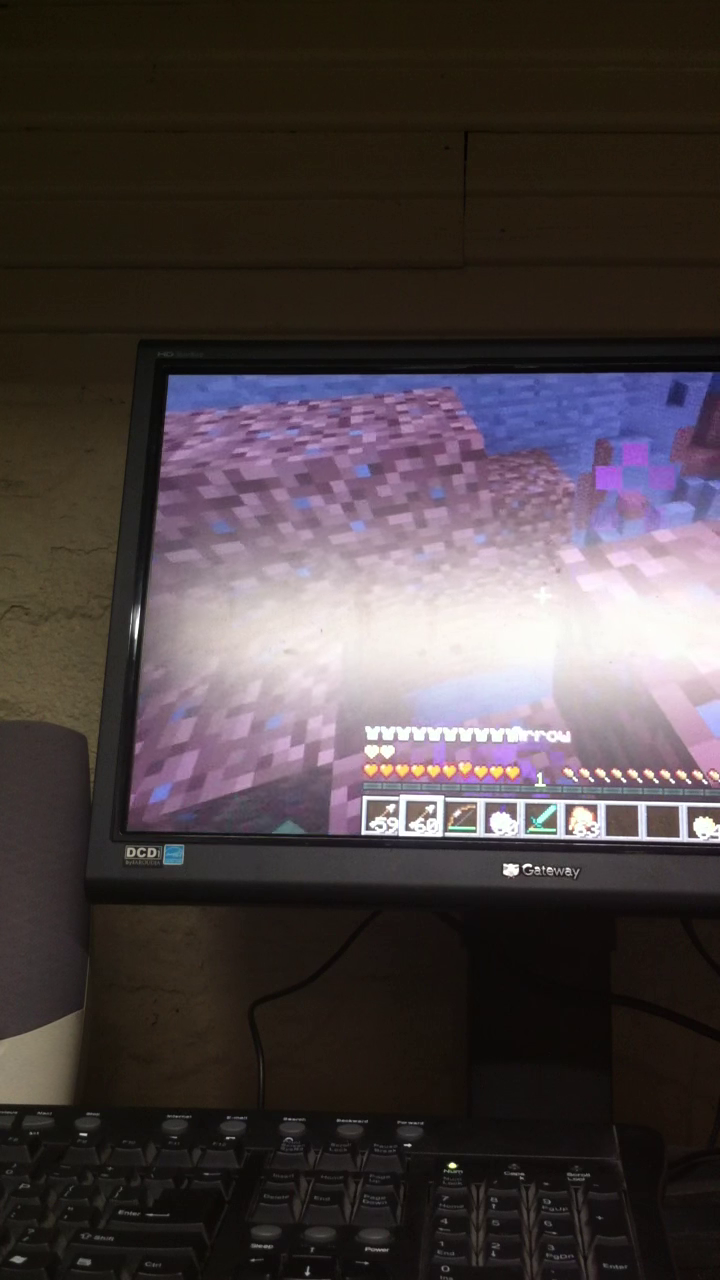
Switch back to the diamond sword in hotbar slot 6 mid-fight
key(6)
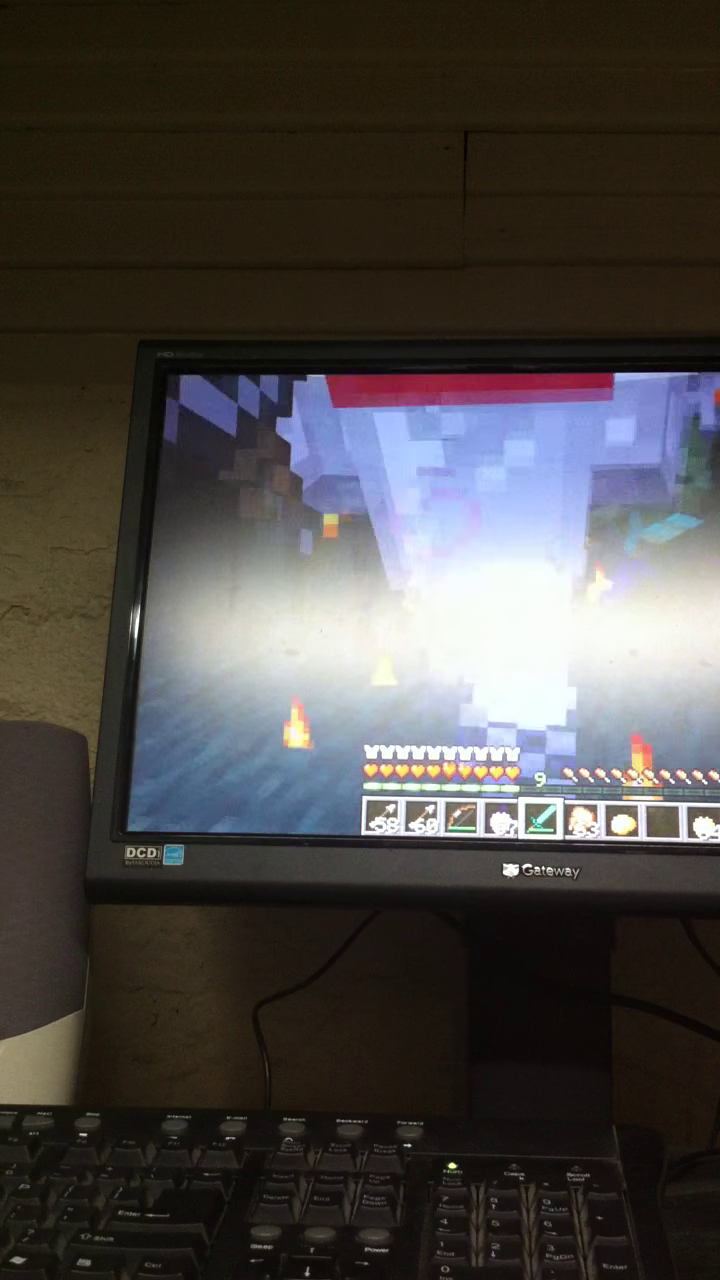
After fighting up to level 9, select the golden apple in hotbar slot 4
key(4)
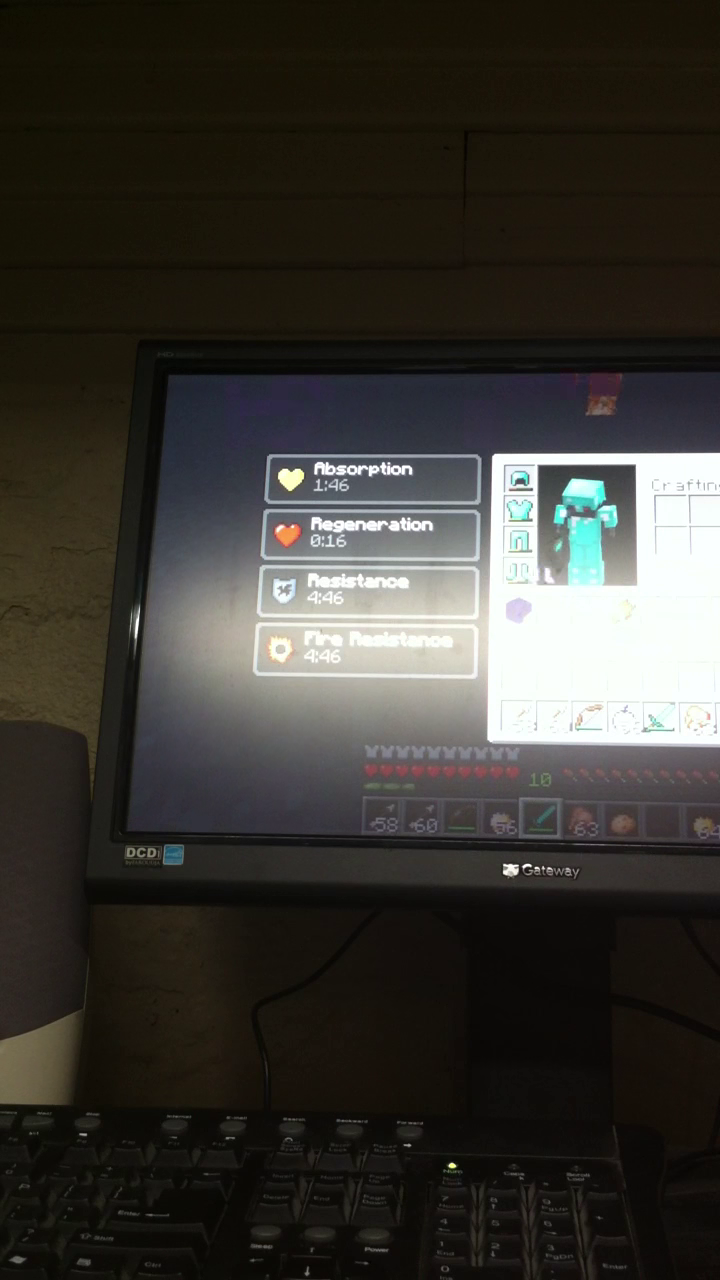
Close the inventory after reviewing Absorption, Regeneration, Resistance and Fire Resistance
key(Escape)
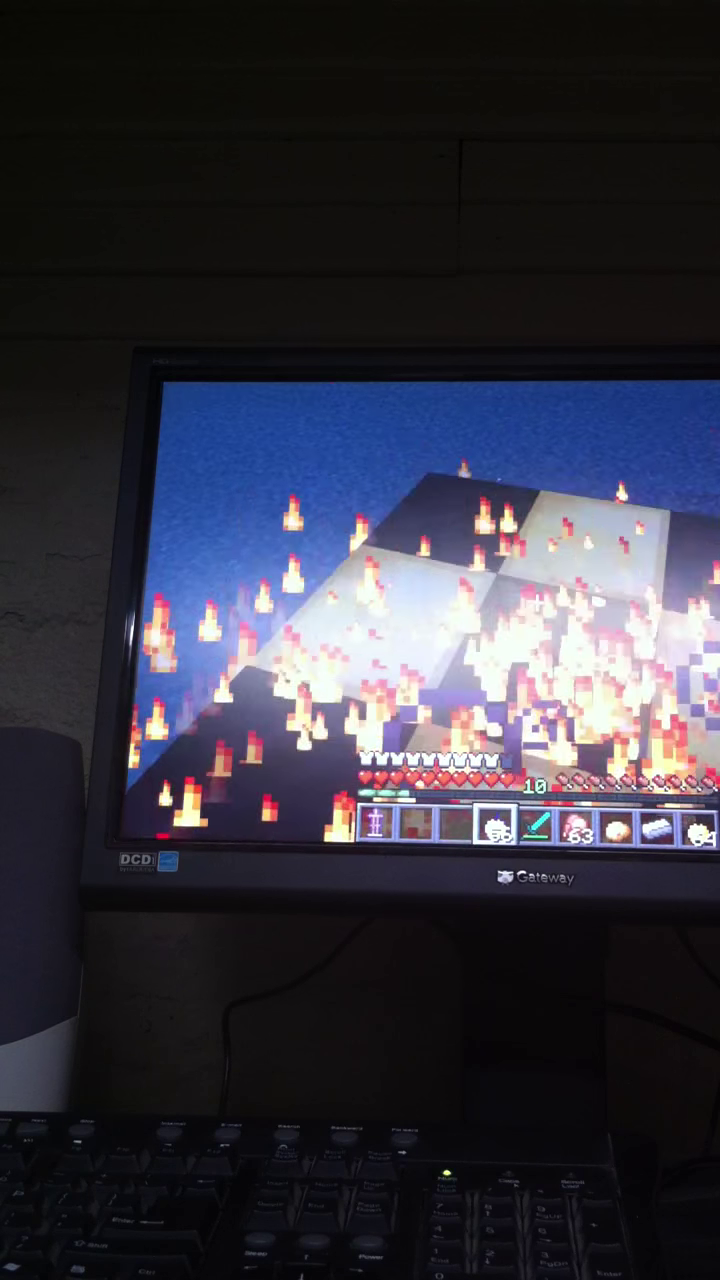
scroll(536, 600, down, 1)
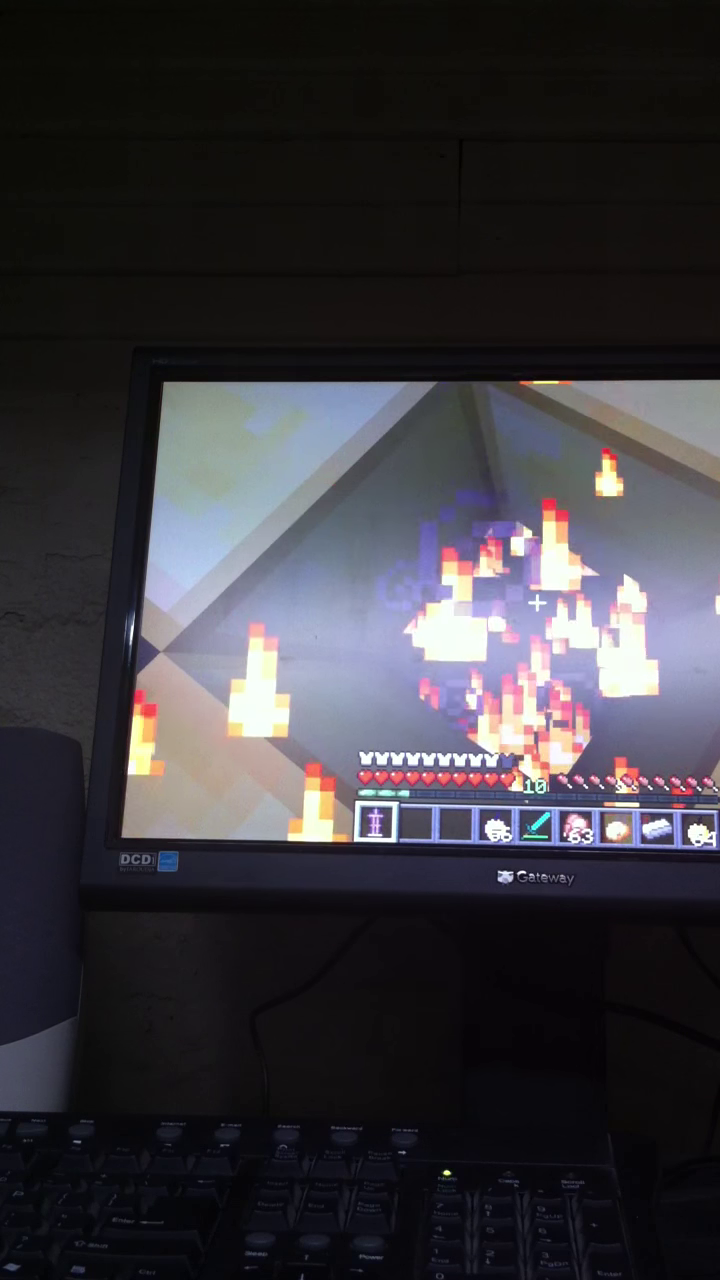
Reopen the inventory to check the status effects with 3:38 remaining
key(e)
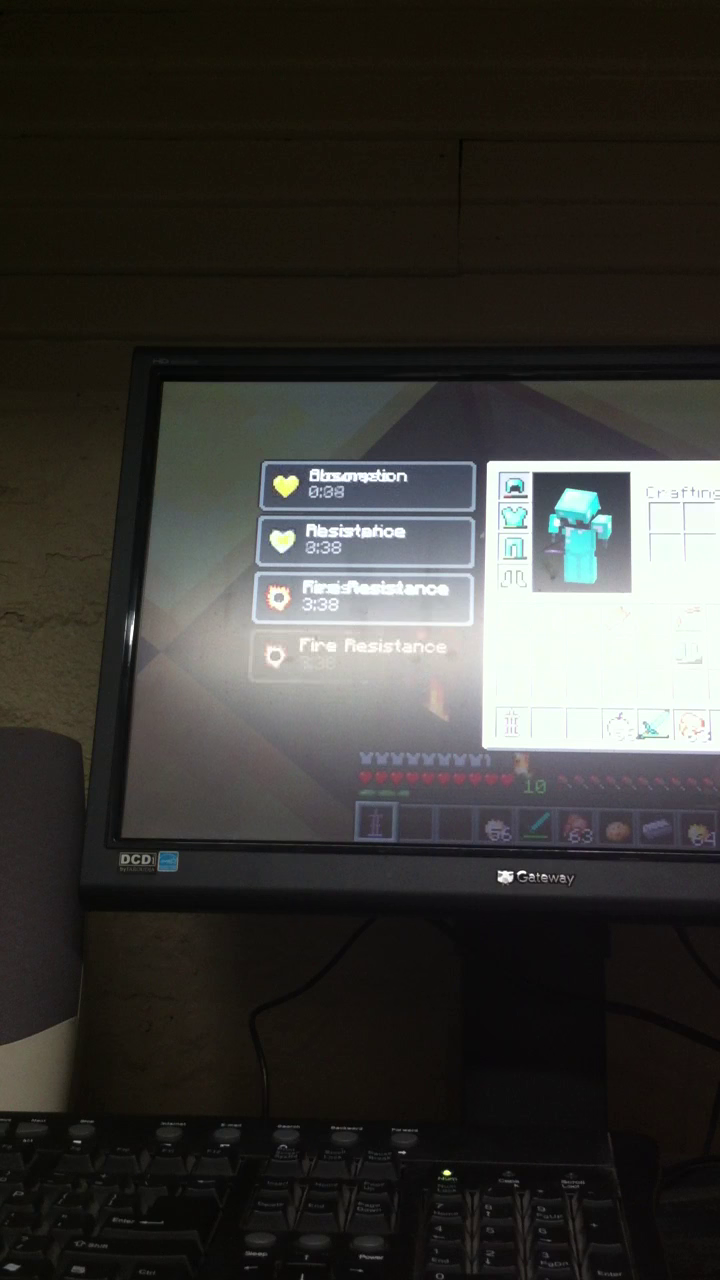
key(Escape)
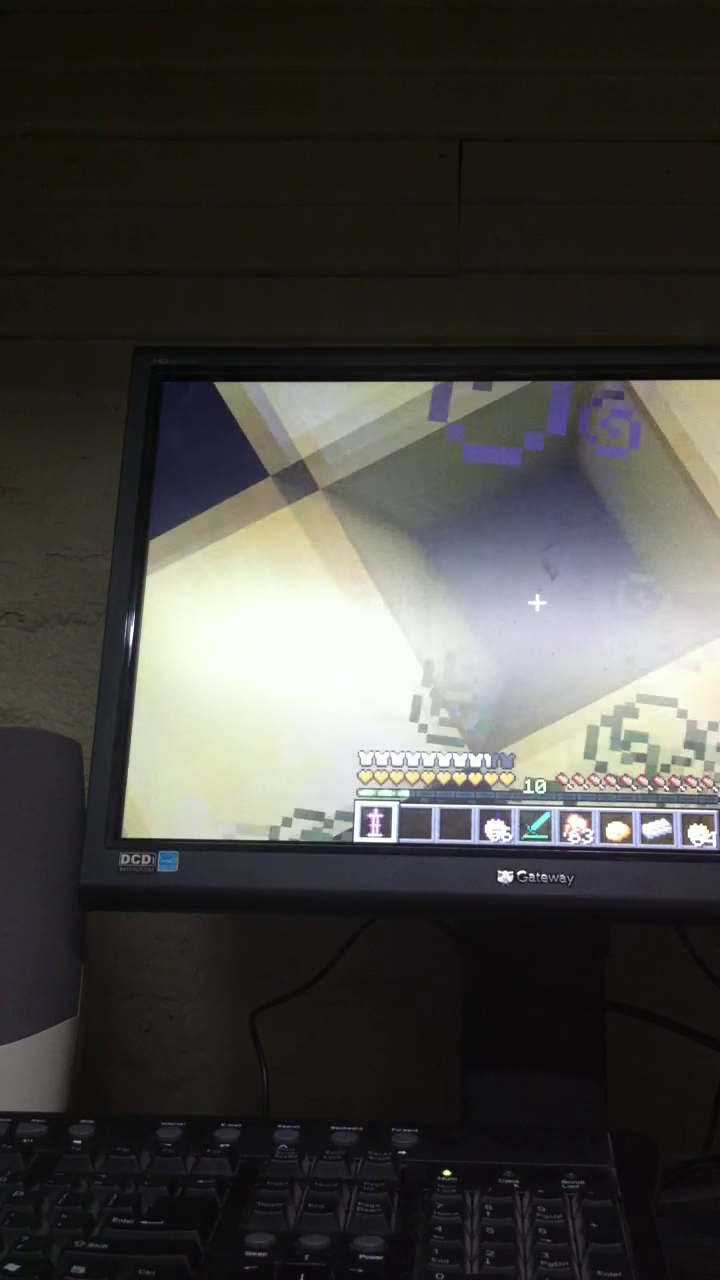